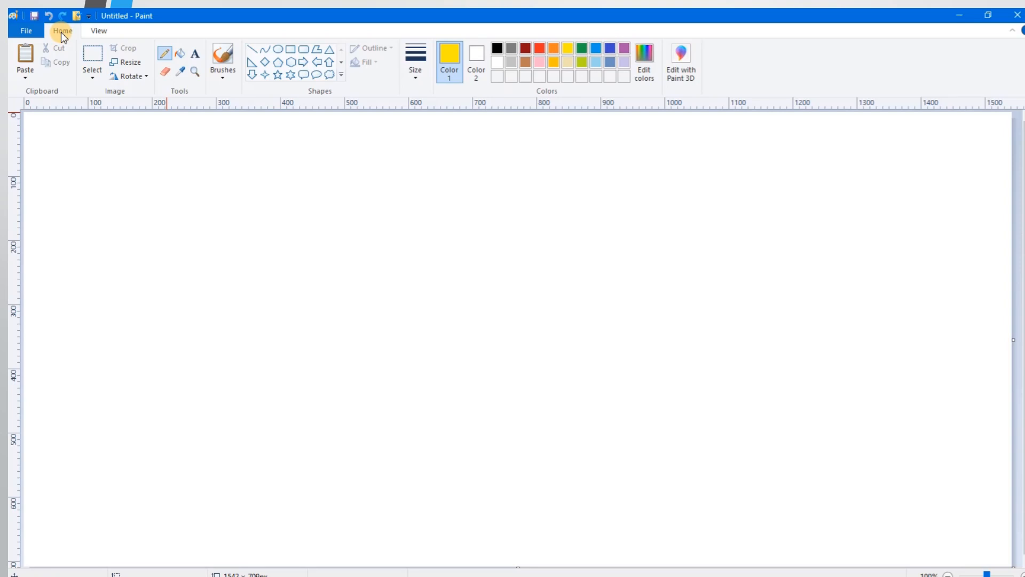
{"action": "left_click", "coordinate": [29, 28]}
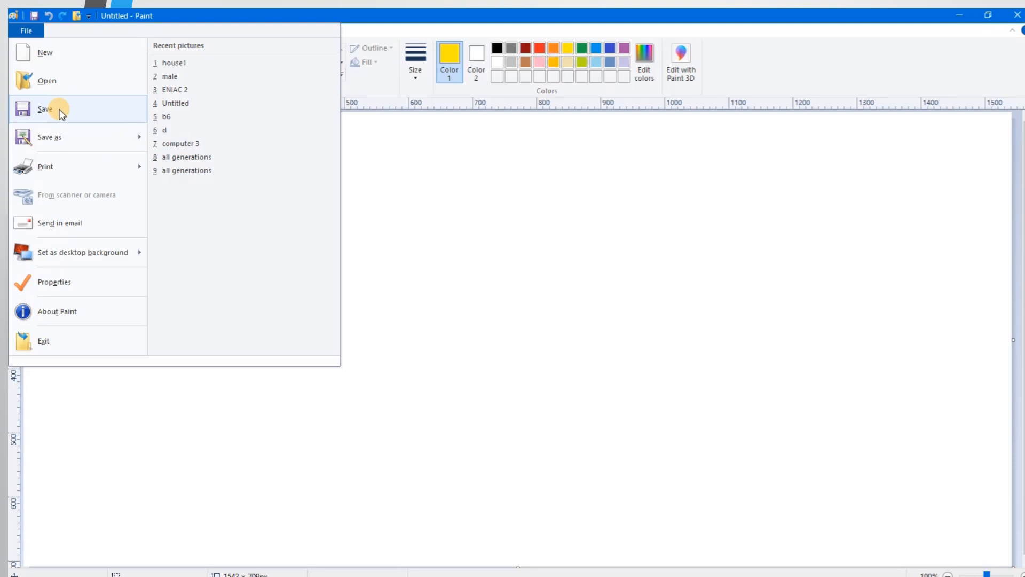
{"action": "mouse_move", "coordinate": [59, 143]}
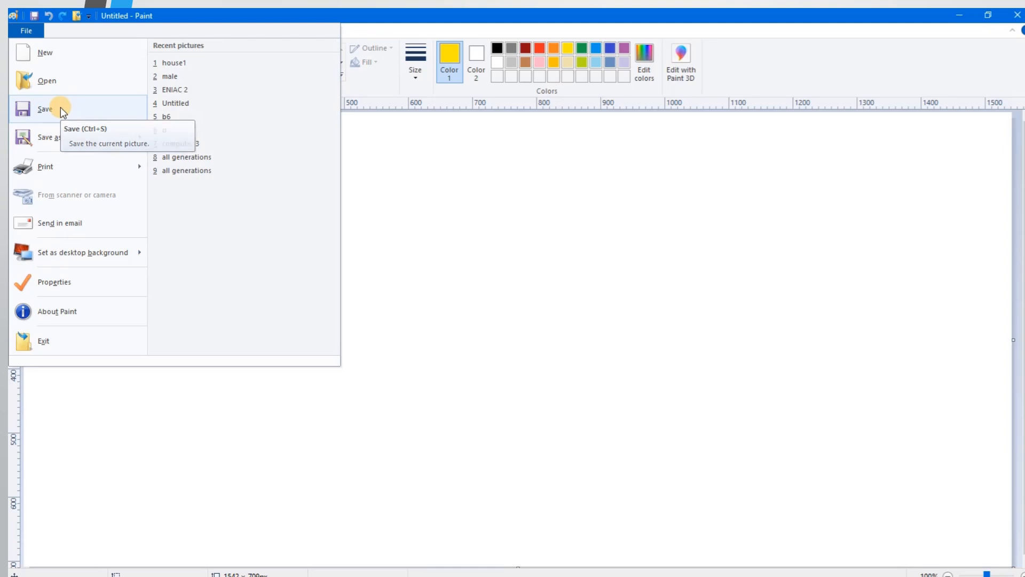
{"action": "mouse_move", "coordinate": [64, 169]}
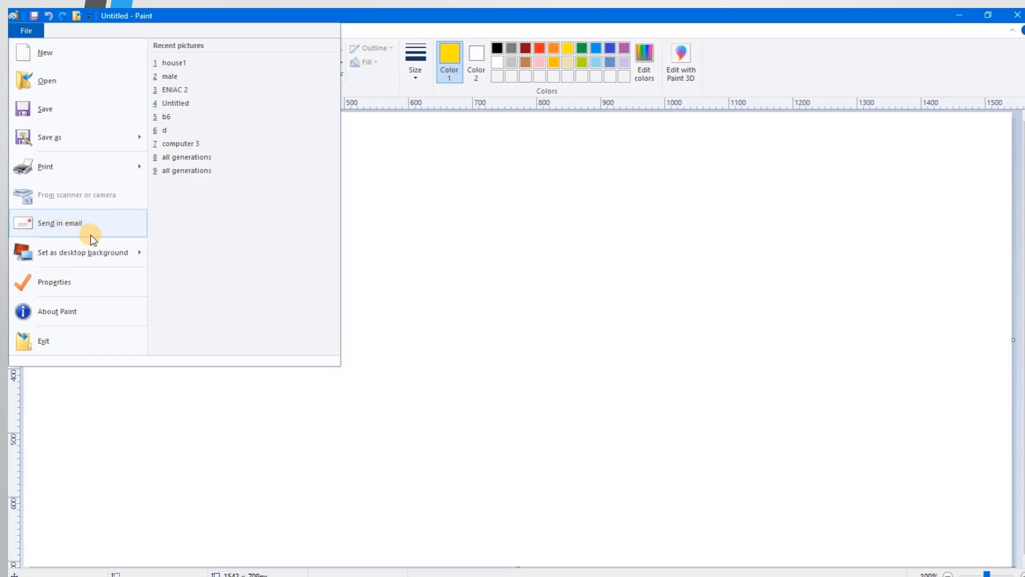
{"action": "mouse_move", "coordinate": [92, 255]}
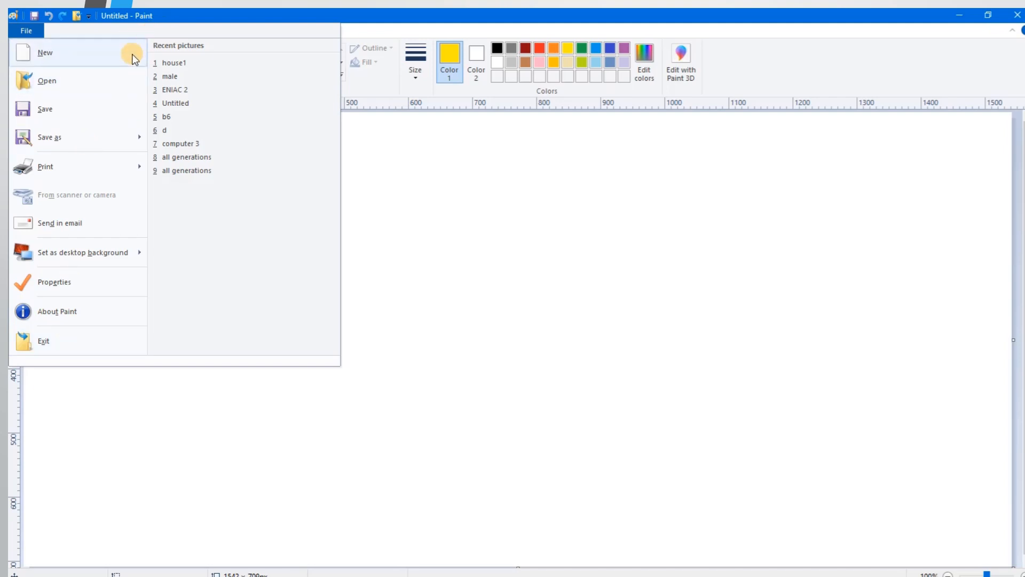
{"action": "left_click", "coordinate": [188, 19]}
{"action": "left_click", "coordinate": [70, 34]}
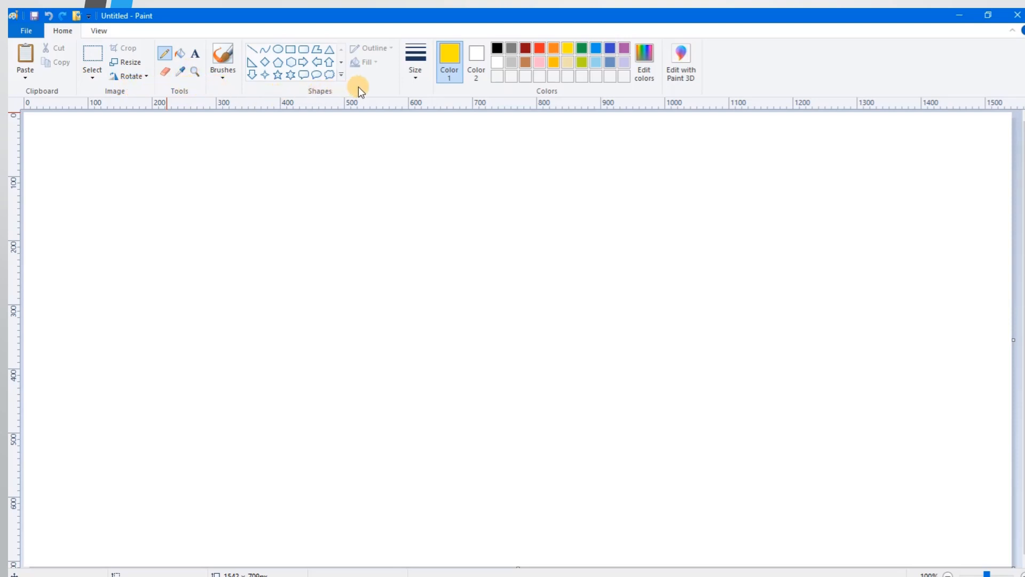
{"action": "left_click", "coordinate": [164, 54]}
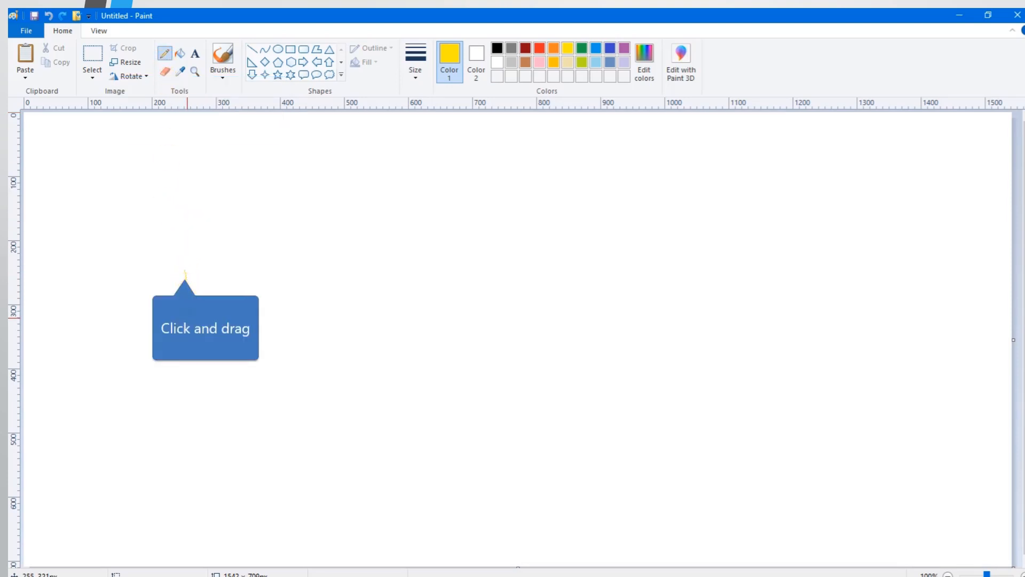
{"action": "left_click_drag", "start_coordinate": [186, 271], "coordinate": [183, 400]}
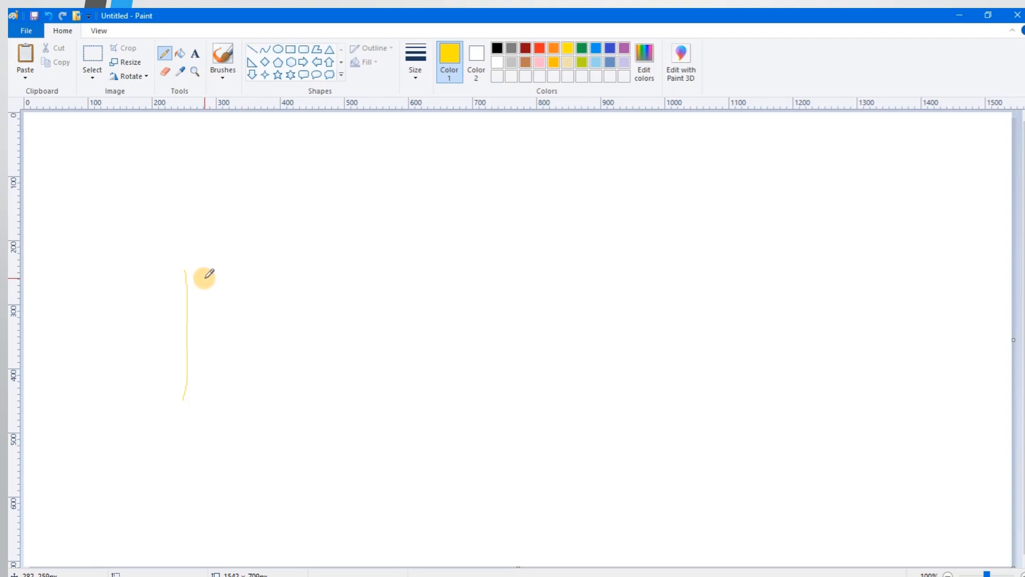
{"action": "key", "text": "ctrl+z"}
Draw a tree trunk with two near-vertical lines and branching roots at its base, using the Pencil in black
{"action": "left_click", "coordinate": [498, 49]}
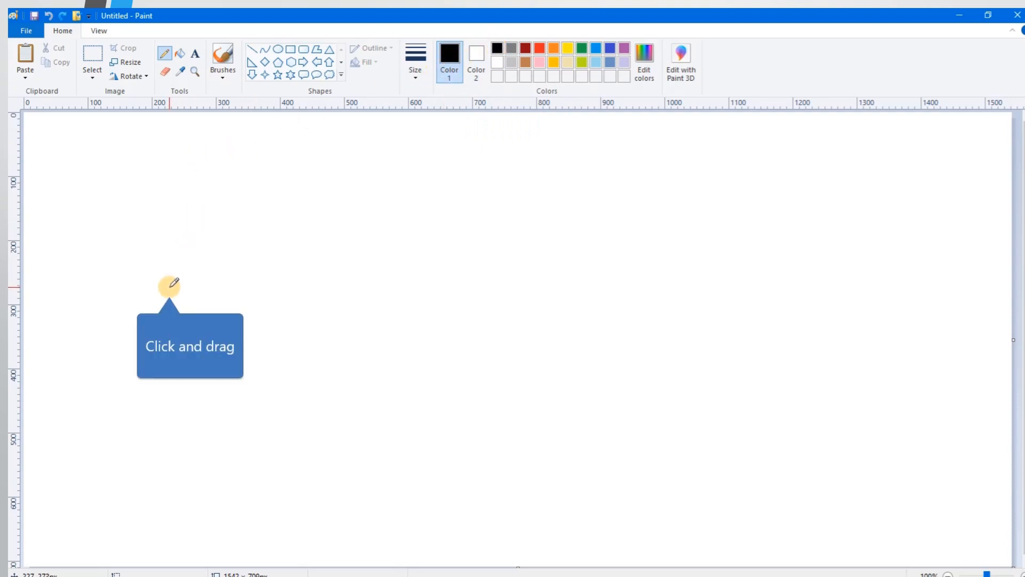
{"action": "left_click_drag", "start_coordinate": [169, 288], "coordinate": [166, 412]}
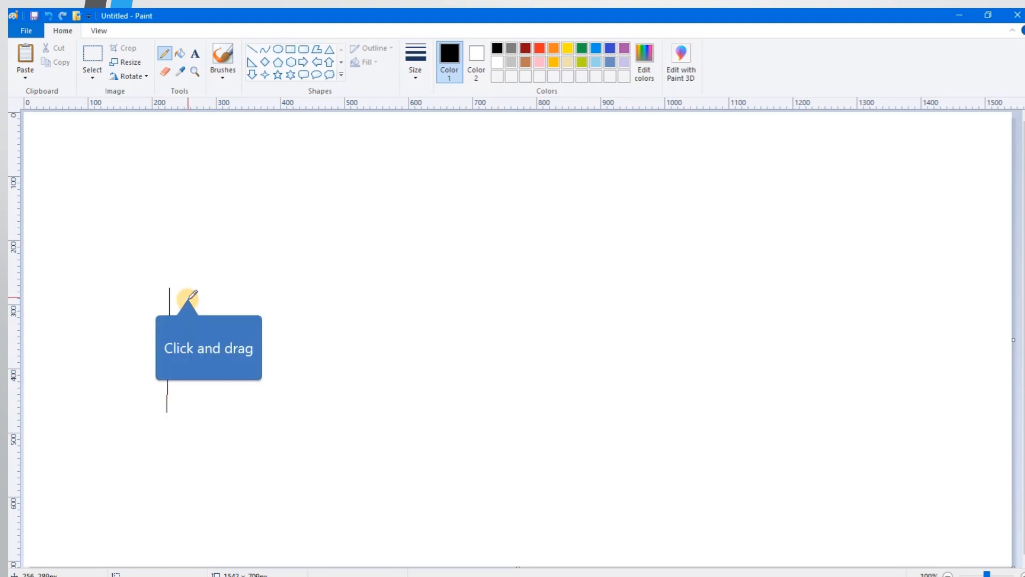
{"action": "mouse_move", "coordinate": [188, 290]}
{"action": "left_mouse_down"}
{"action": "mouse_move", "coordinate": [186, 410]}
{"action": "mouse_move", "coordinate": [213, 444]}
{"action": "left_mouse_up"}
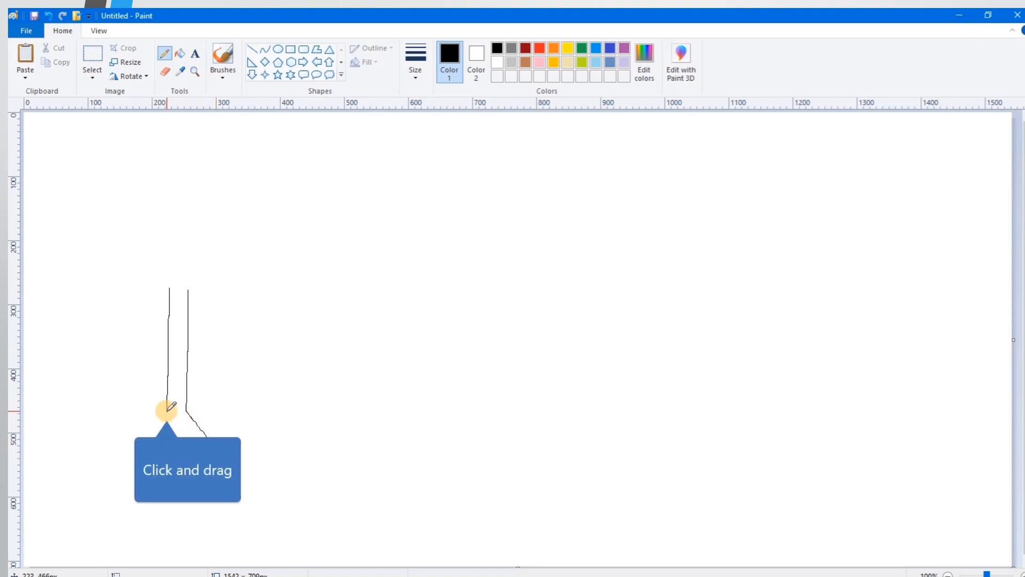
{"action": "mouse_move", "coordinate": [167, 412]}
{"action": "left_mouse_down"}
{"action": "mouse_move", "coordinate": [146, 442]}
{"action": "mouse_move", "coordinate": [162, 448]}
{"action": "mouse_move", "coordinate": [153, 456]}
{"action": "mouse_move", "coordinate": [187, 422]}
{"action": "mouse_move", "coordinate": [177, 425]}
{"action": "mouse_move", "coordinate": [210, 449]}
{"action": "left_mouse_up"}
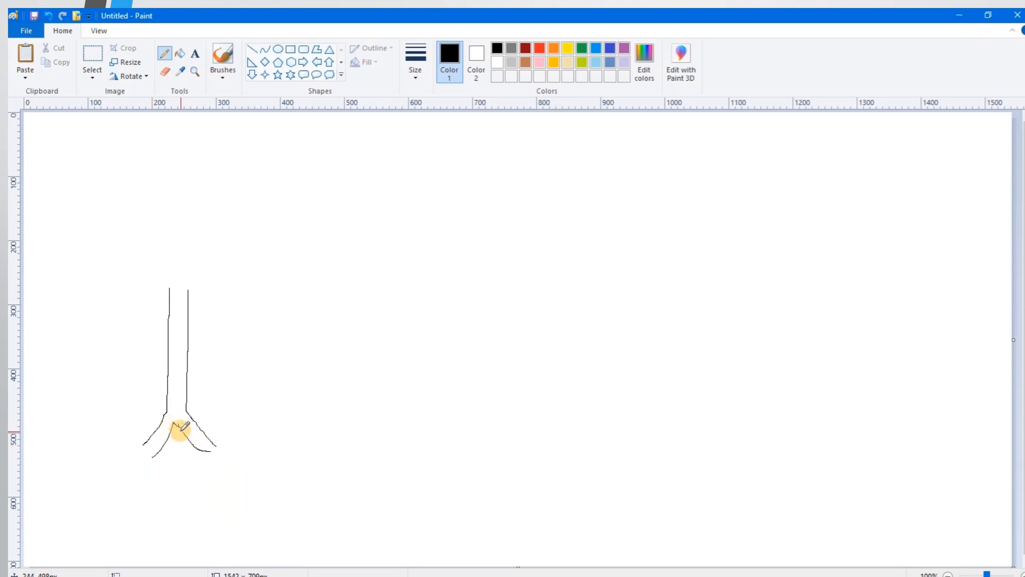
{"action": "mouse_move", "coordinate": [176, 438]}
{"action": "left_mouse_down"}
{"action": "mouse_move", "coordinate": [202, 455]}
{"action": "mouse_move", "coordinate": [153, 458]}
{"action": "left_mouse_up"}
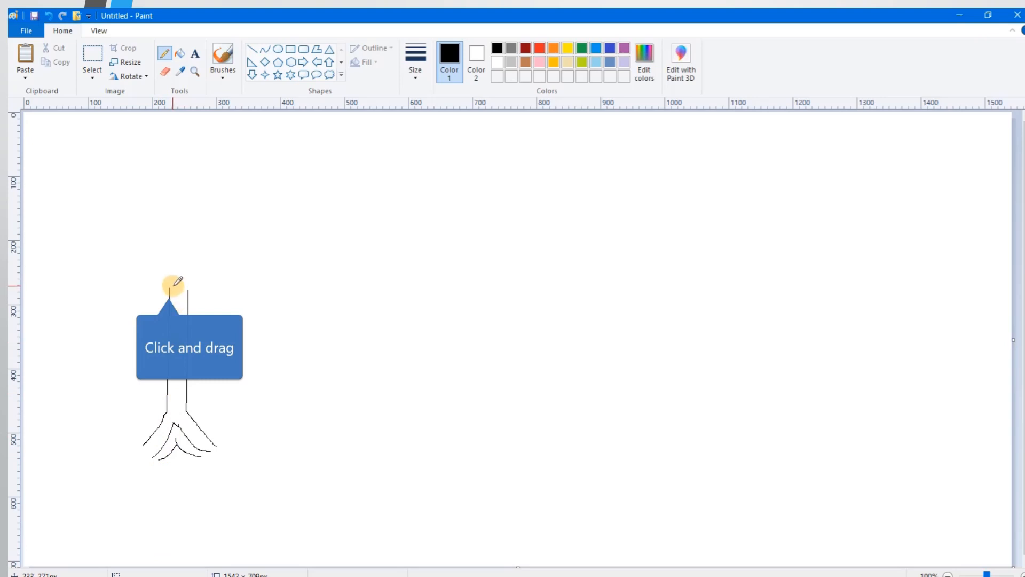
Draw an irregular closed crown outline above the trunk and add curved lines inside it to divide the foliage into sections
{"action": "mouse_move", "coordinate": [170, 289]}
{"action": "left_mouse_down"}
{"action": "mouse_move", "coordinate": [80, 254]}
{"action": "mouse_move", "coordinate": [73, 207]}
{"action": "mouse_move", "coordinate": [109, 152]}
{"action": "mouse_move", "coordinate": [169, 167]}
{"action": "mouse_move", "coordinate": [227, 157]}
{"action": "mouse_move", "coordinate": [272, 228]}
{"action": "mouse_move", "coordinate": [338, 241]}
{"action": "mouse_move", "coordinate": [299, 268]}
{"action": "mouse_move", "coordinate": [188, 289]}
{"action": "left_mouse_up"}
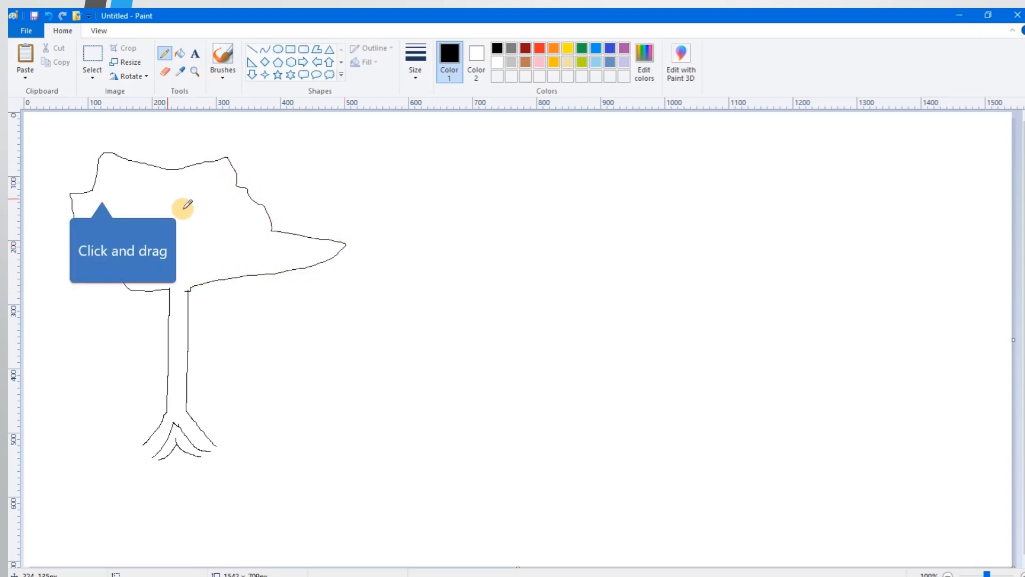
{"action": "mouse_move", "coordinate": [103, 193]}
{"action": "left_mouse_down"}
{"action": "mouse_move", "coordinate": [172, 259]}
{"action": "mouse_move", "coordinate": [197, 195]}
{"action": "mouse_move", "coordinate": [238, 171]}
{"action": "mouse_move", "coordinate": [262, 230]}
{"action": "mouse_move", "coordinate": [213, 257]}
{"action": "mouse_move", "coordinate": [225, 276]}
{"action": "left_mouse_up"}
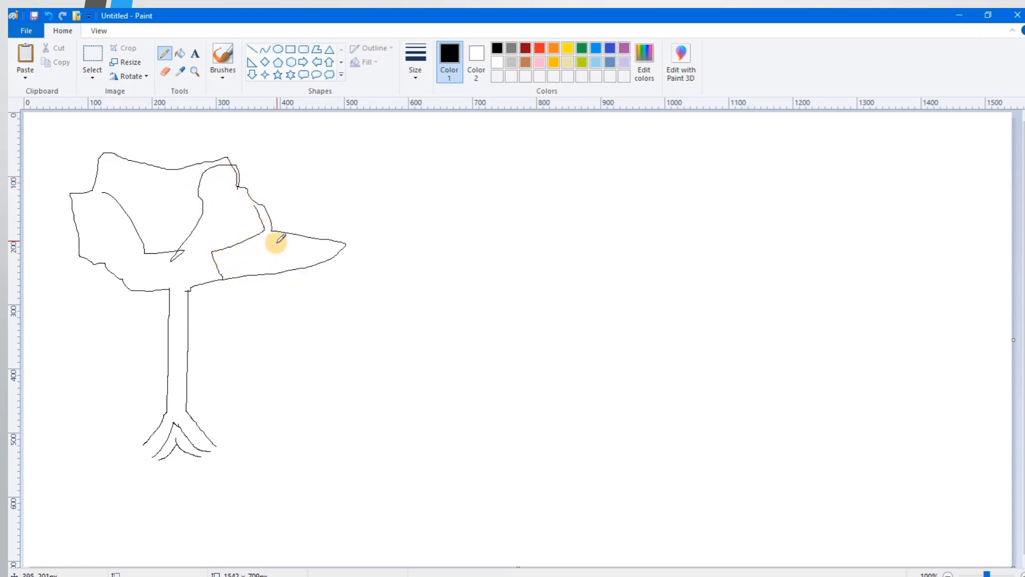
{"action": "left_click_drag", "start_coordinate": [279, 231], "coordinate": [253, 276]}
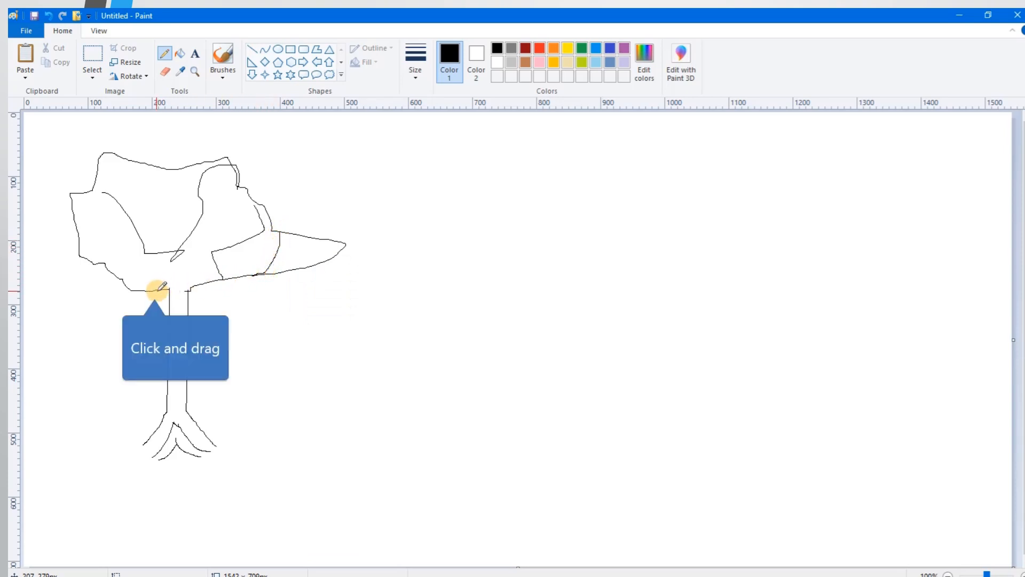
{"action": "mouse_move", "coordinate": [153, 286]}
{"action": "left_mouse_down"}
{"action": "mouse_move", "coordinate": [103, 241]}
{"action": "mouse_move", "coordinate": [106, 192]}
{"action": "mouse_move", "coordinate": [91, 186]}
{"action": "mouse_move", "coordinate": [119, 167]}
{"action": "mouse_move", "coordinate": [160, 194]}
{"action": "mouse_move", "coordinate": [153, 246]}
{"action": "left_mouse_up"}
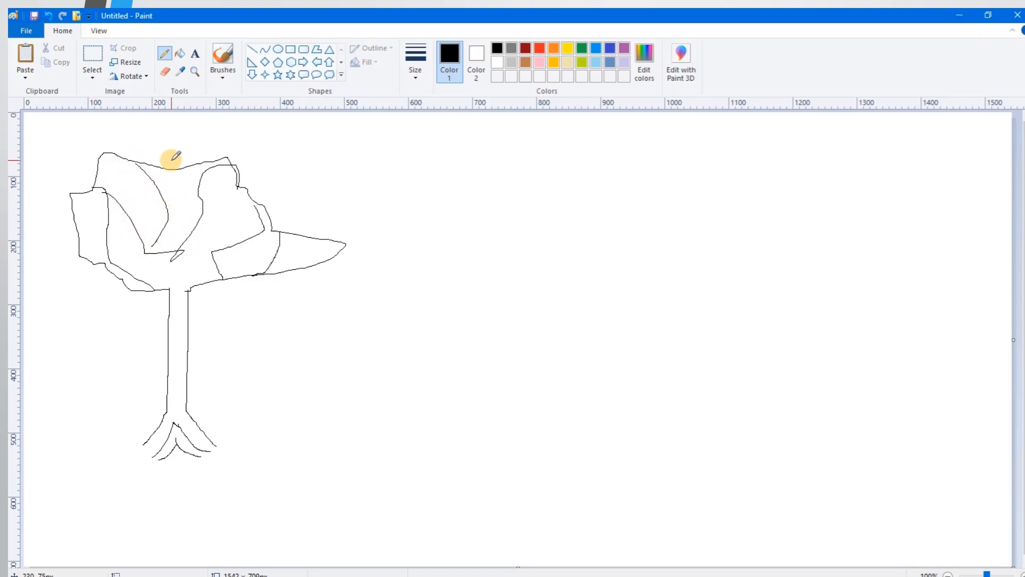
Erase the pointed tip that sticks out on the crown's right side and choose the thickest eraser size
{"action": "left_click", "coordinate": [165, 72]}
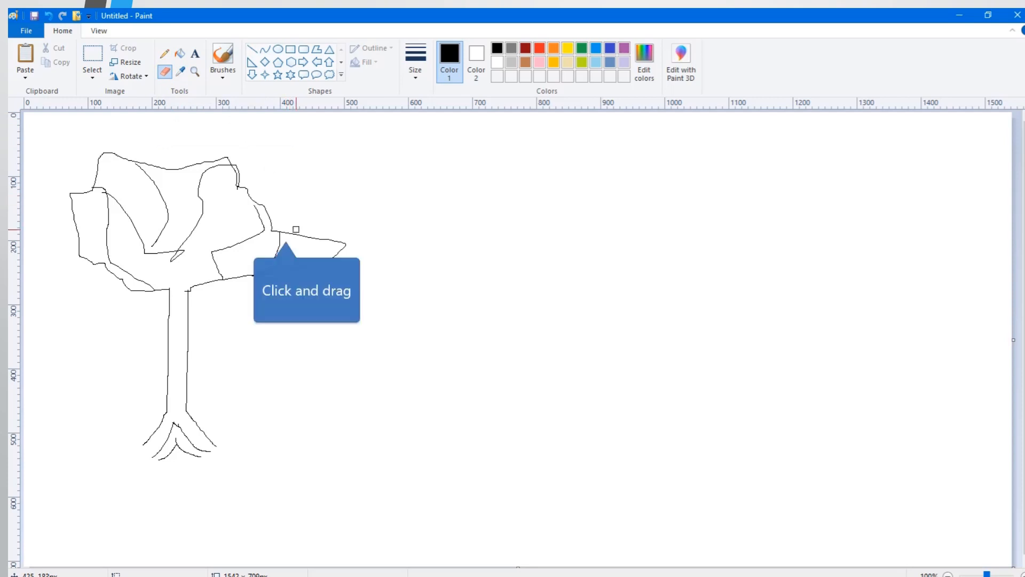
{"action": "mouse_move", "coordinate": [287, 233]}
{"action": "left_mouse_down"}
{"action": "mouse_move", "coordinate": [344, 246]}
{"action": "mouse_move", "coordinate": [272, 276]}
{"action": "left_mouse_up"}
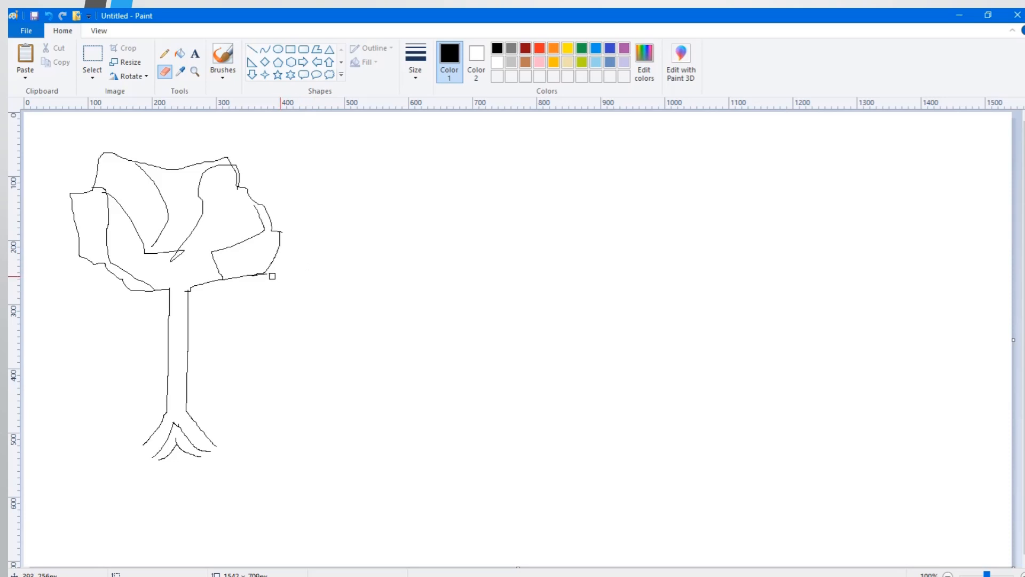
{"action": "left_click", "coordinate": [415, 77]}
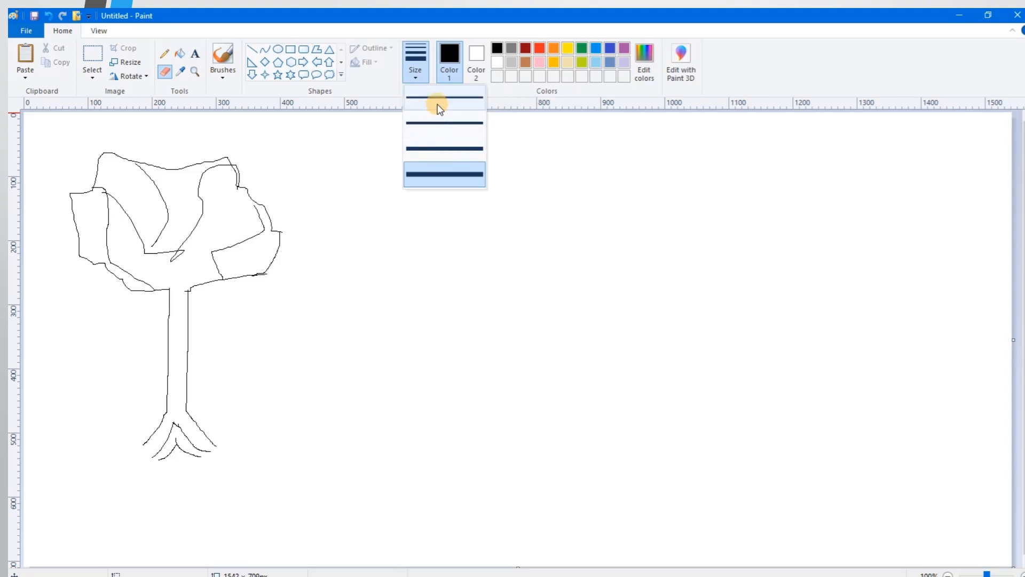
{"action": "left_click", "coordinate": [437, 173]}
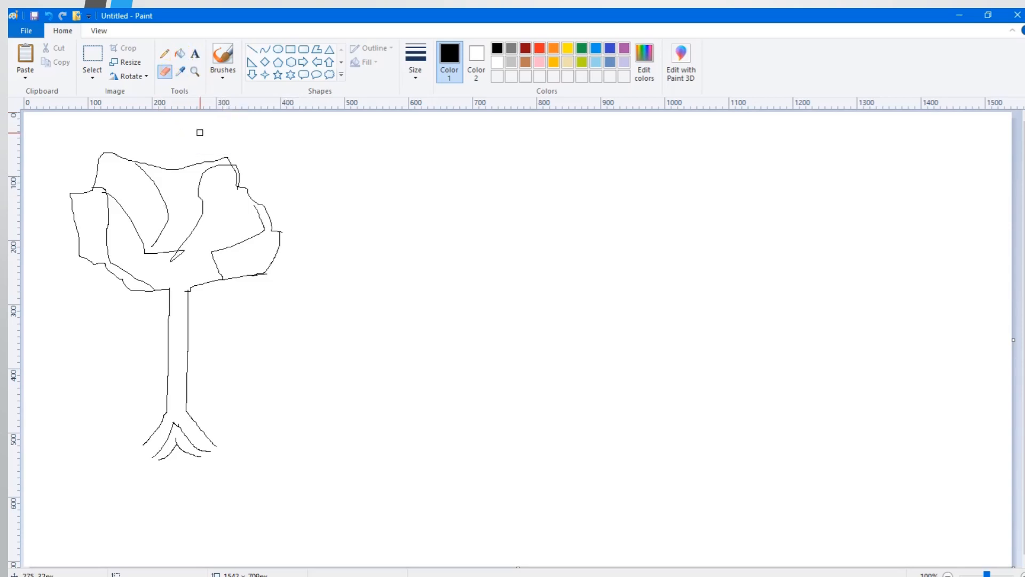
Try the Fill tool on the crown's upper middle section with black and with the white background color, and undo both fills
{"action": "left_click", "coordinate": [181, 58]}
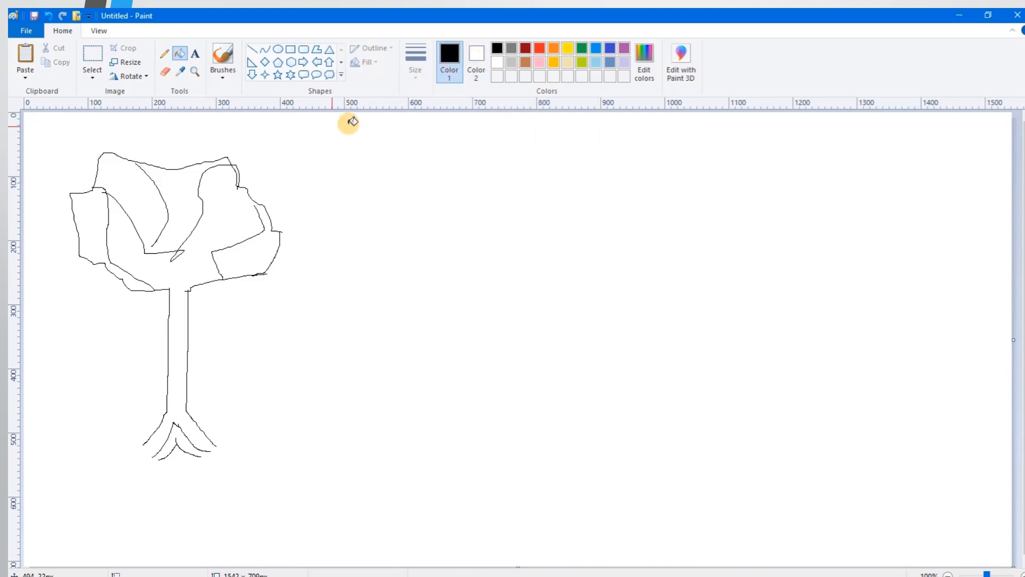
{"action": "left_click", "coordinate": [187, 185]}
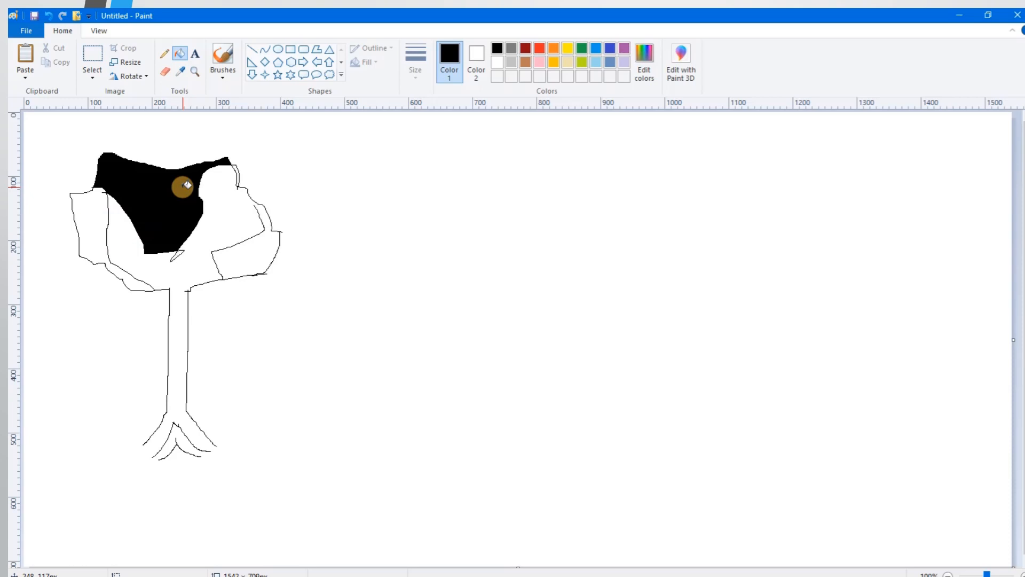
{"action": "right_click", "coordinate": [186, 185]}
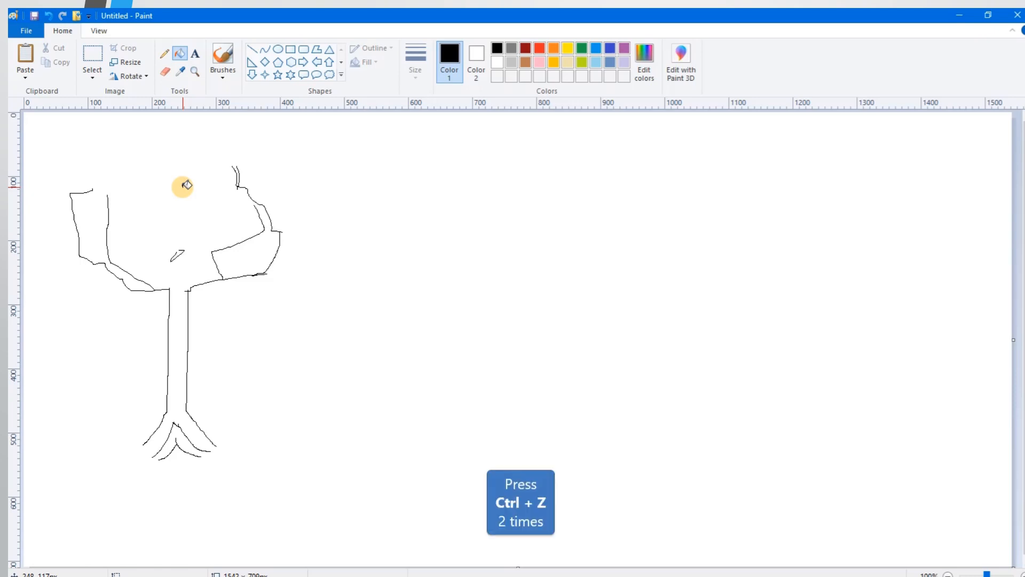
{"action": "key", "text": "ctrl+z"}
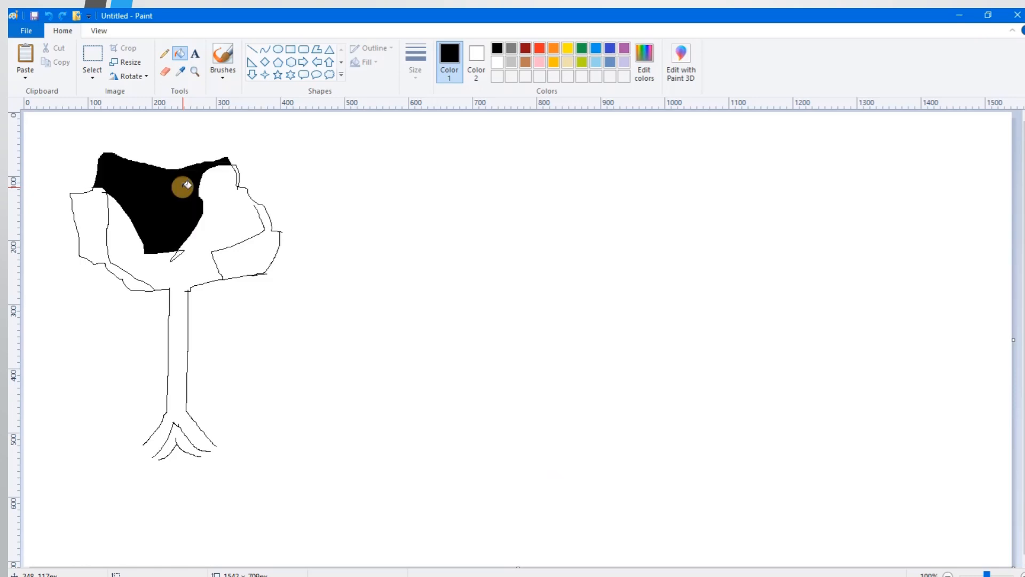
{"action": "key", "text": "ctrl+z"}
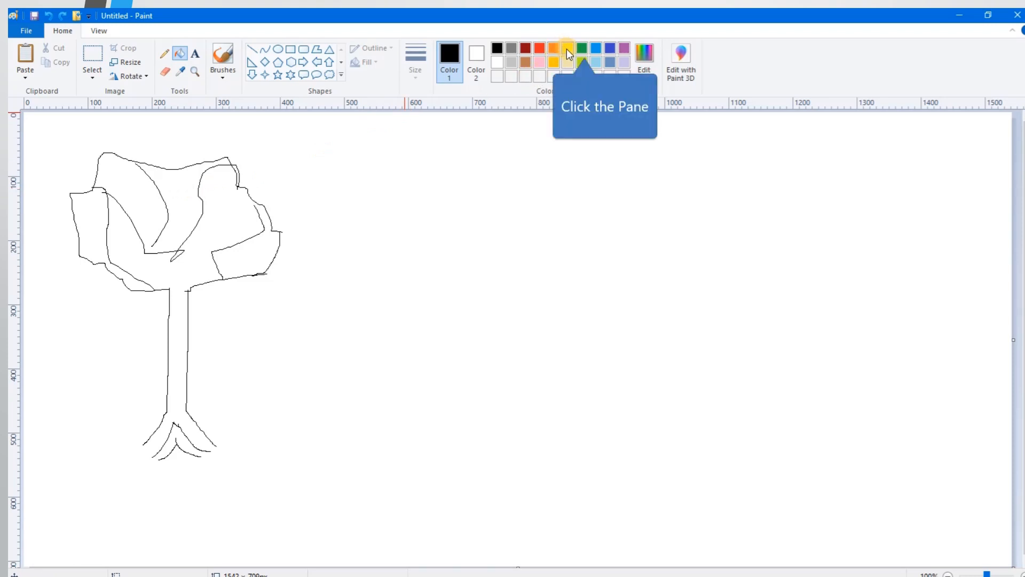
Fill the crown's upper middle section with green, try the same fill on the section to its right, and undo that second fill
{"action": "left_click", "coordinate": [582, 48]}
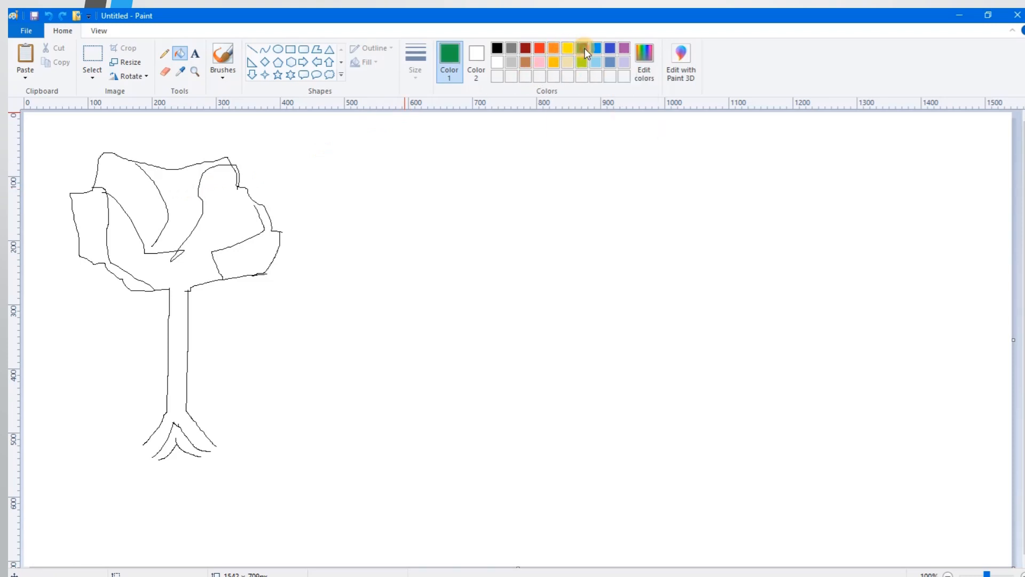
{"action": "left_click", "coordinate": [153, 197]}
{"action": "left_click", "coordinate": [211, 212]}
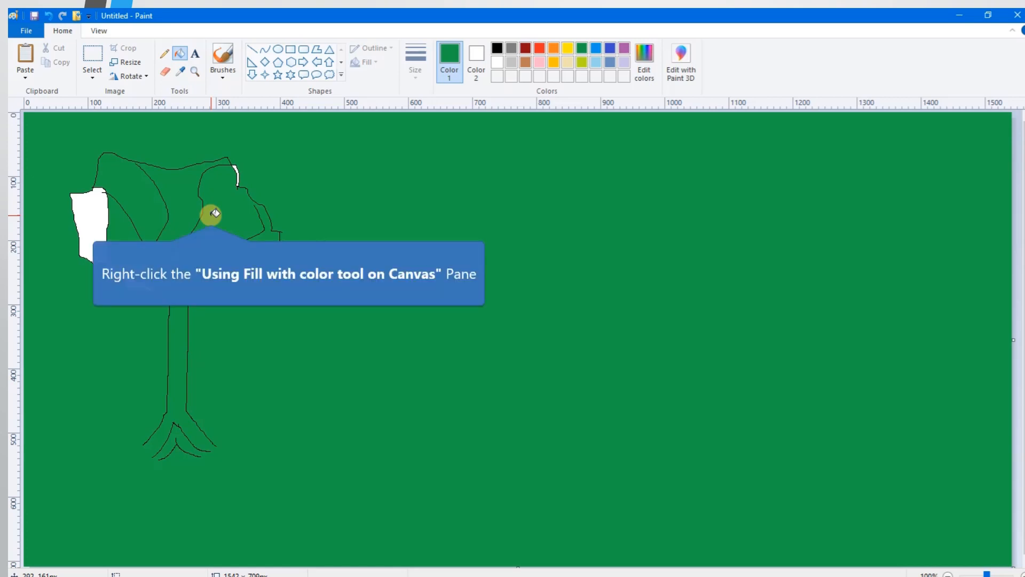
{"action": "right_click", "coordinate": [214, 213]}
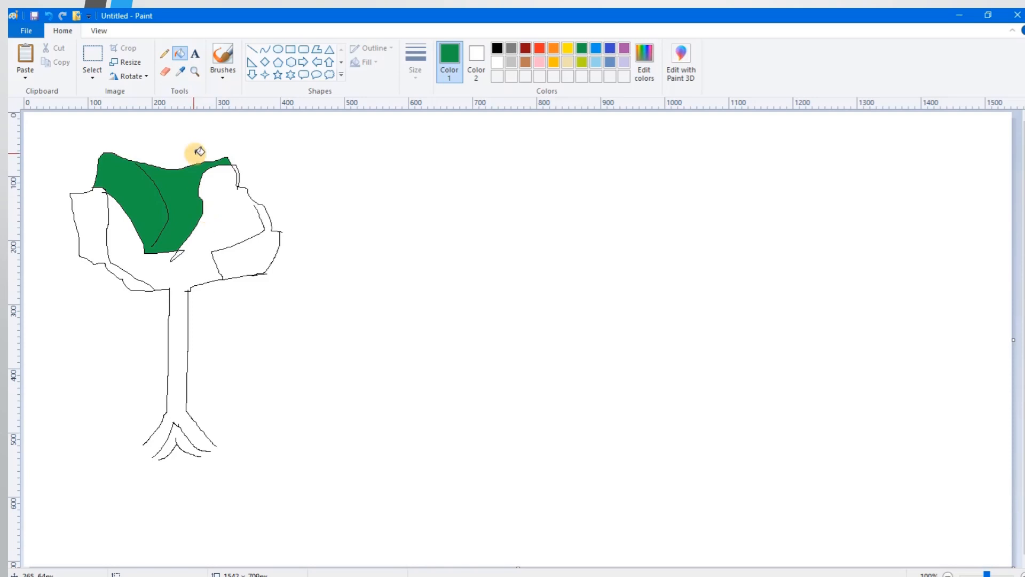
Close the gap in the crown outline above the trunk with a short green Pencil line at the thickest size
{"action": "left_click", "coordinate": [165, 54]}
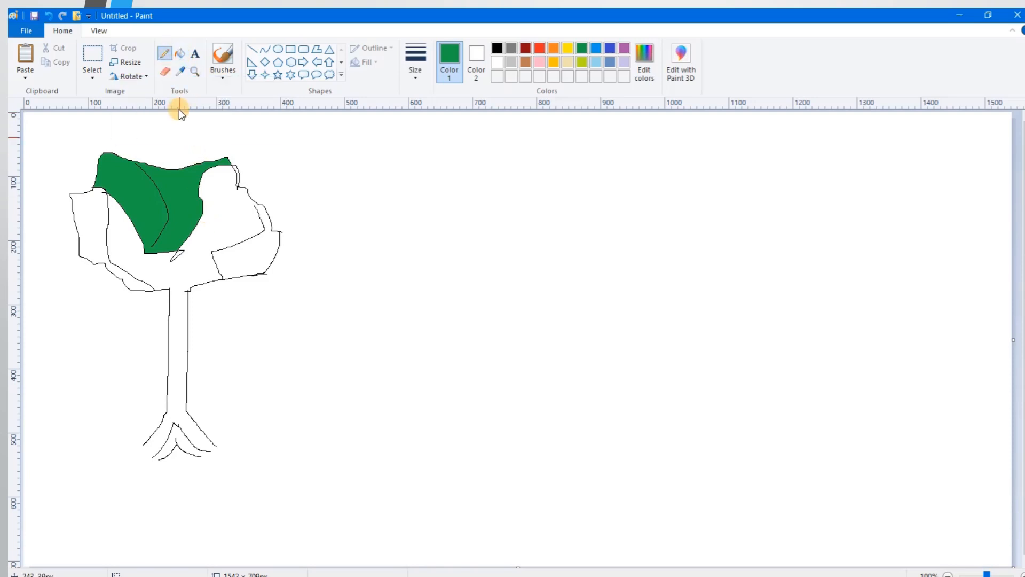
{"action": "left_click", "coordinate": [417, 74]}
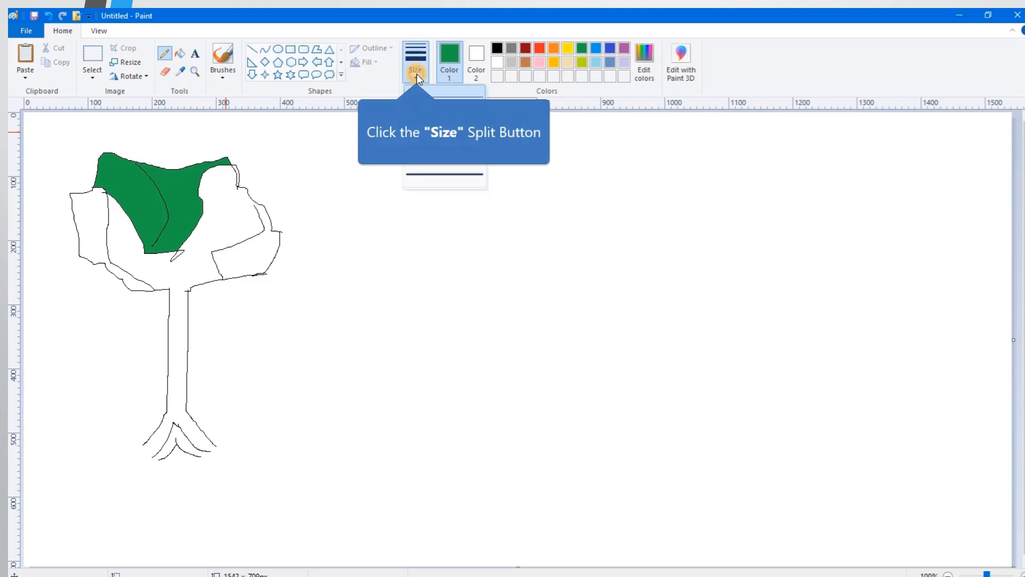
{"action": "left_click", "coordinate": [427, 163]}
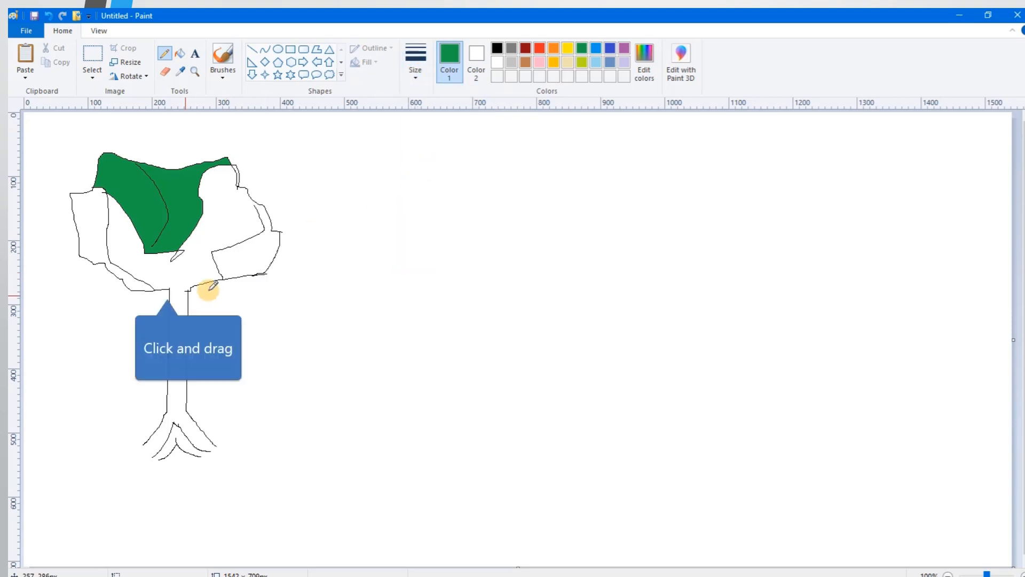
{"action": "left_click_drag", "start_coordinate": [167, 290], "coordinate": [191, 289]}
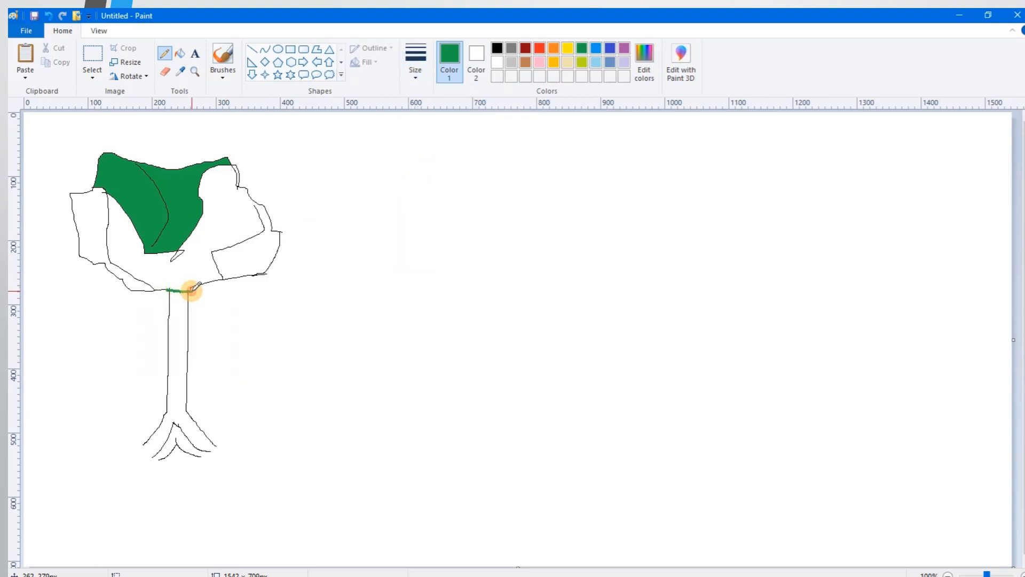
Fill the crown's remaining large section and its far left section with green
{"action": "left_click", "coordinate": [180, 54]}
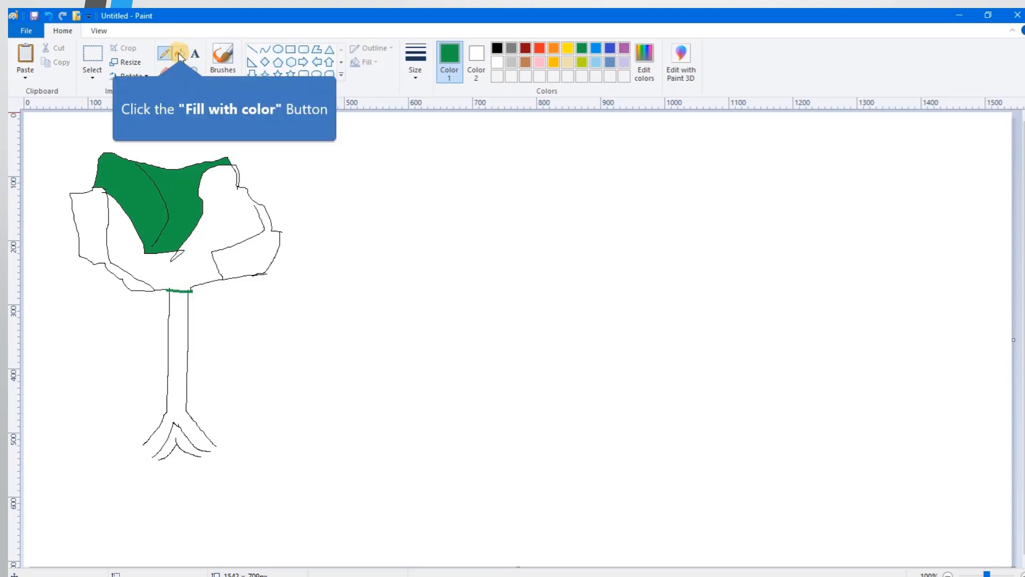
{"action": "left_click", "coordinate": [228, 203]}
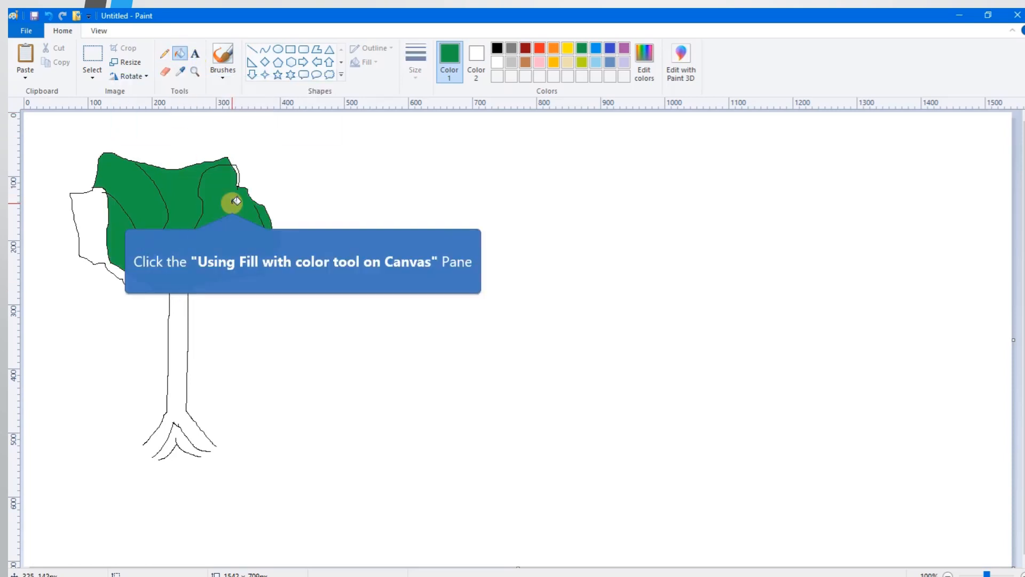
{"action": "left_click", "coordinate": [98, 219]}
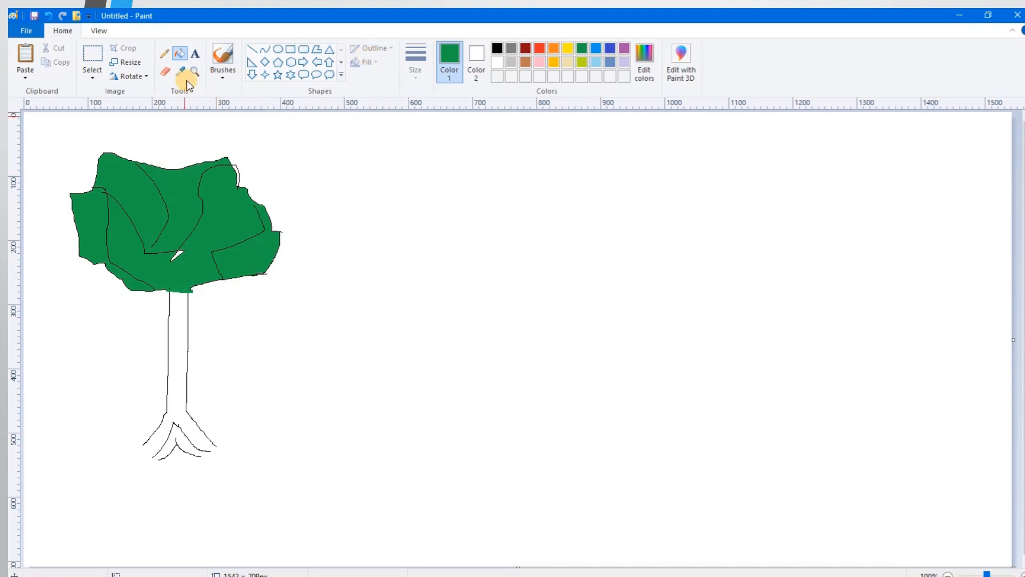
Close the trunk's base with a short green Pencil line and fill the trunk with brown
{"action": "left_click", "coordinate": [167, 54]}
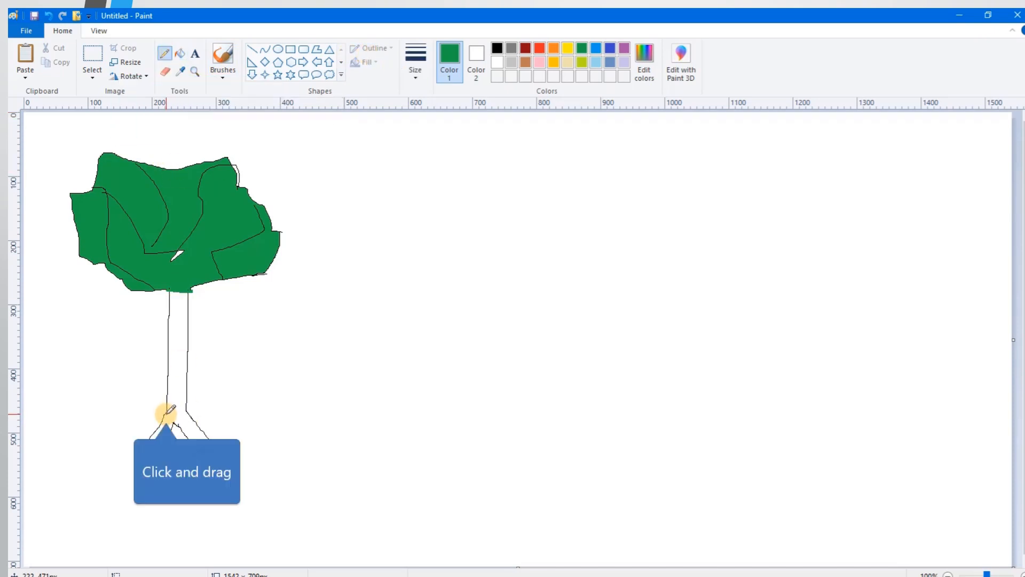
{"action": "left_click_drag", "start_coordinate": [165, 413], "coordinate": [189, 411]}
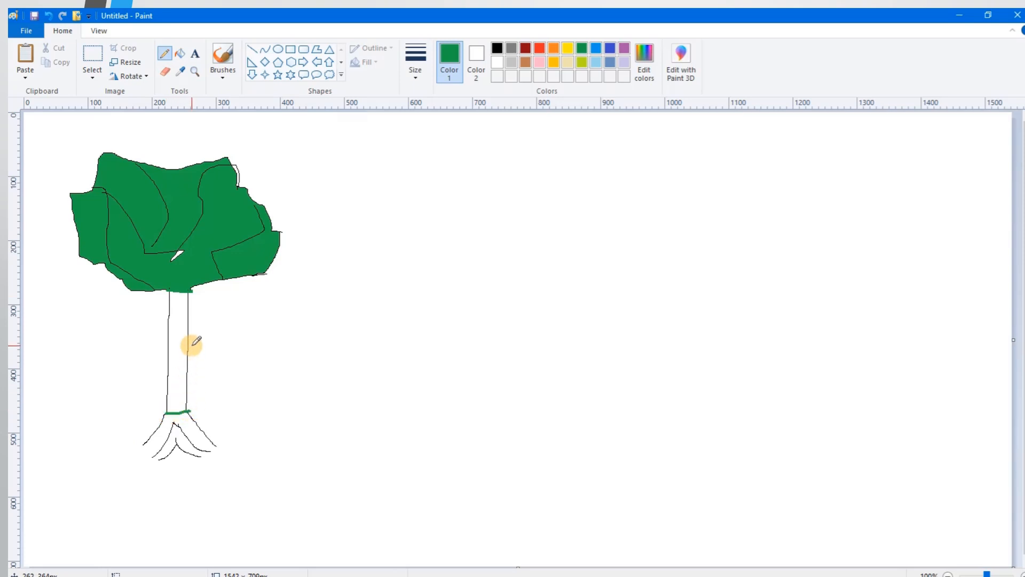
{"action": "left_click", "coordinate": [180, 53]}
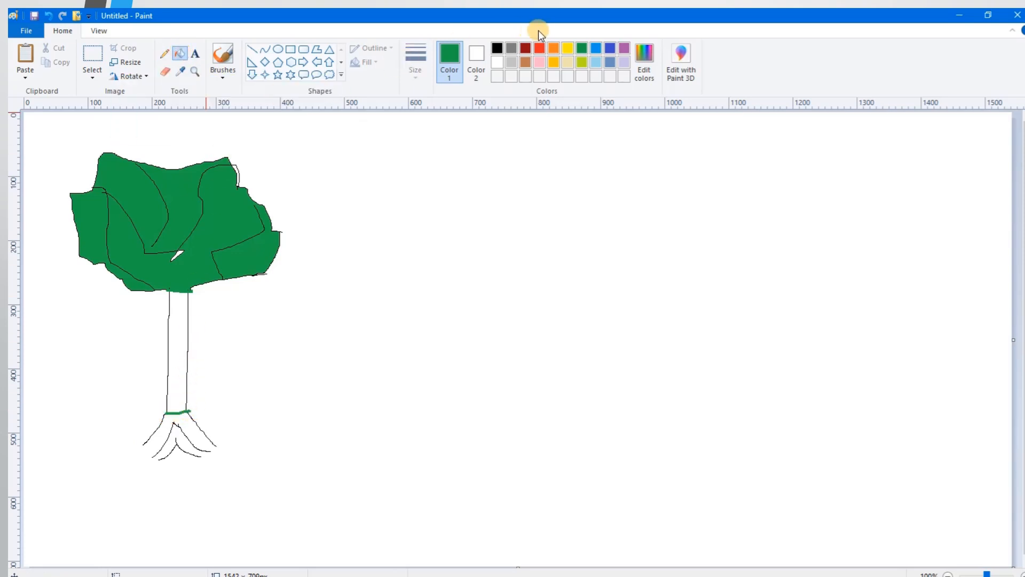
{"action": "left_click", "coordinate": [554, 47]}
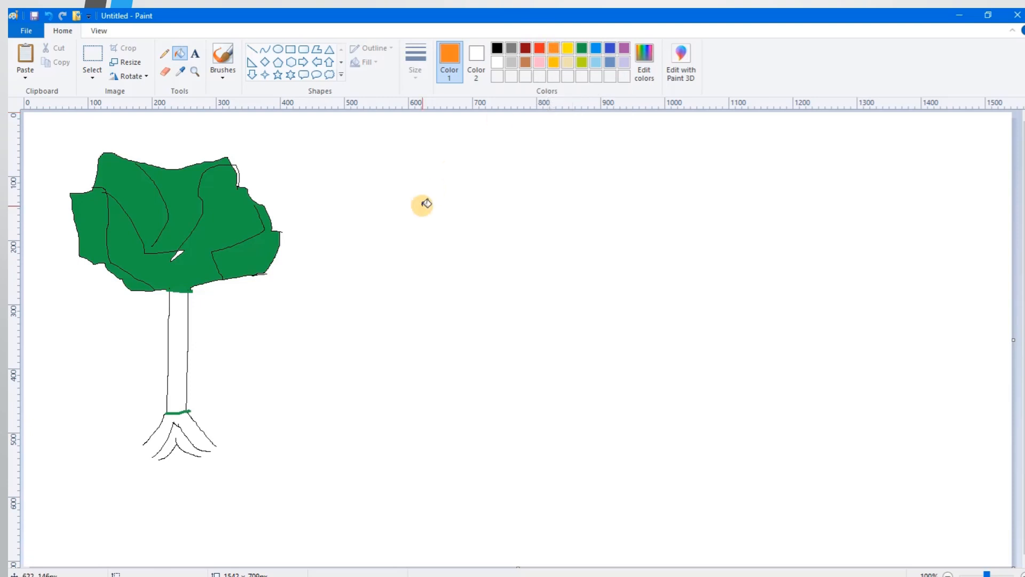
{"action": "left_click", "coordinate": [525, 62]}
{"action": "left_click", "coordinate": [184, 333]}
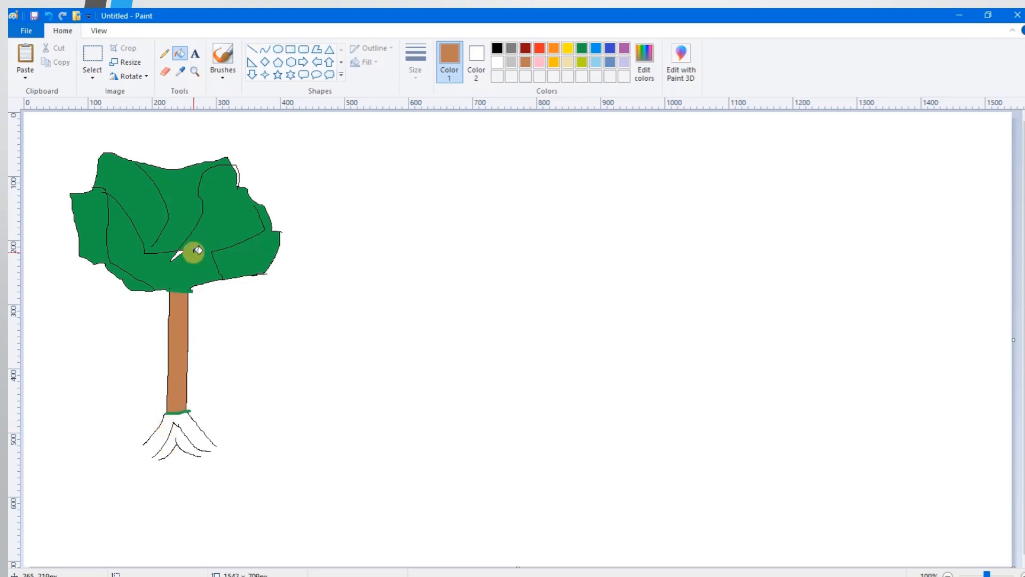
Add the brown text "A Tree" beside the trunk, below the crown's left part
{"action": "left_click", "coordinate": [180, 53]}
{"action": "left_click", "coordinate": [165, 53]}
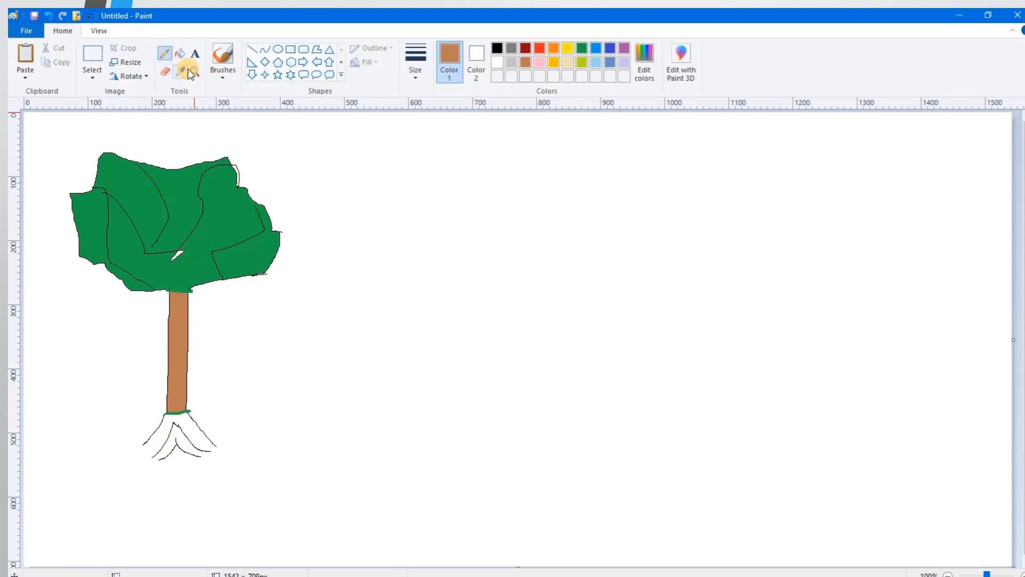
{"action": "left_click", "coordinate": [195, 54]}
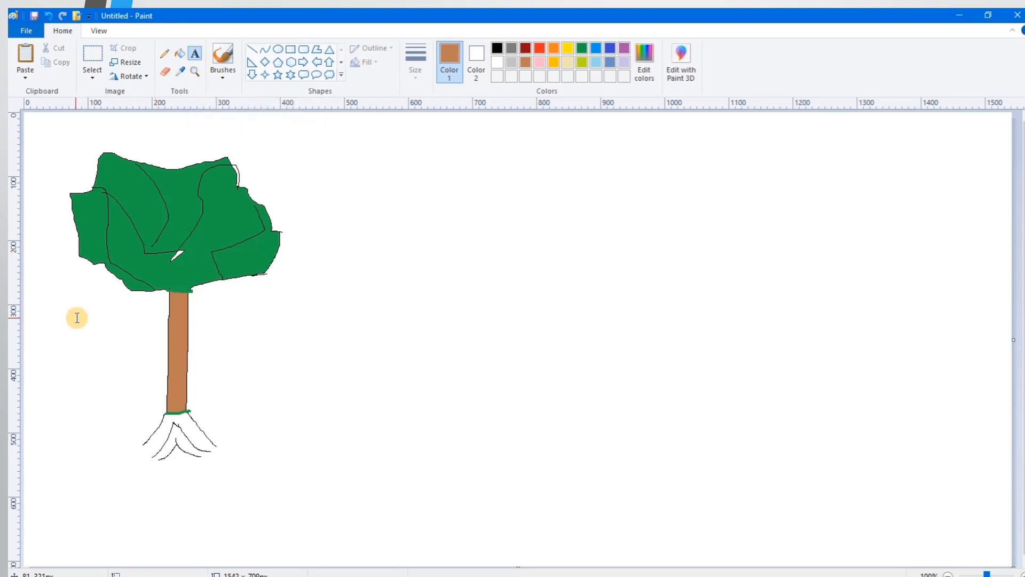
{"action": "left_click", "coordinate": [68, 321]}
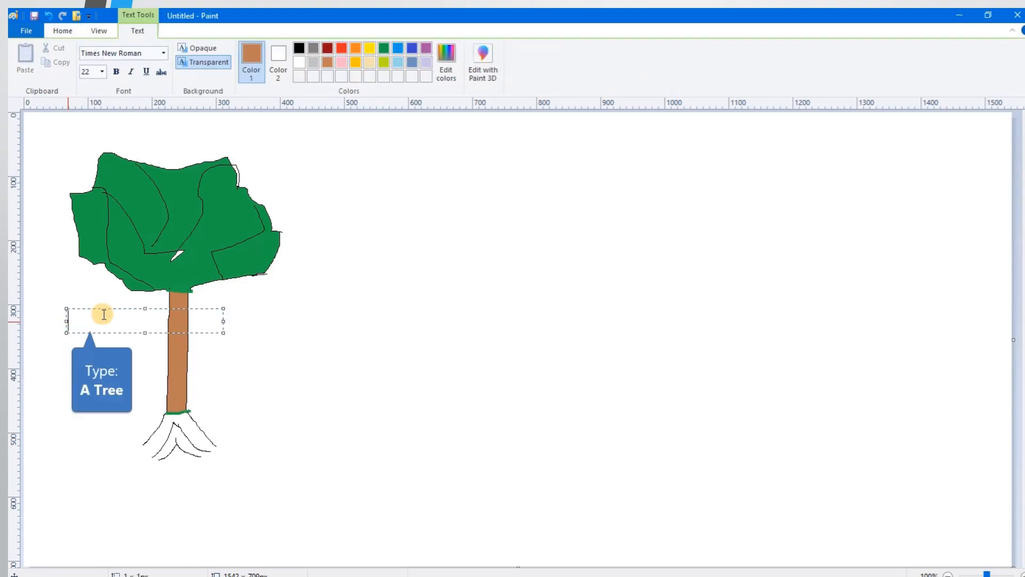
{"action": "type", "text": "A "}
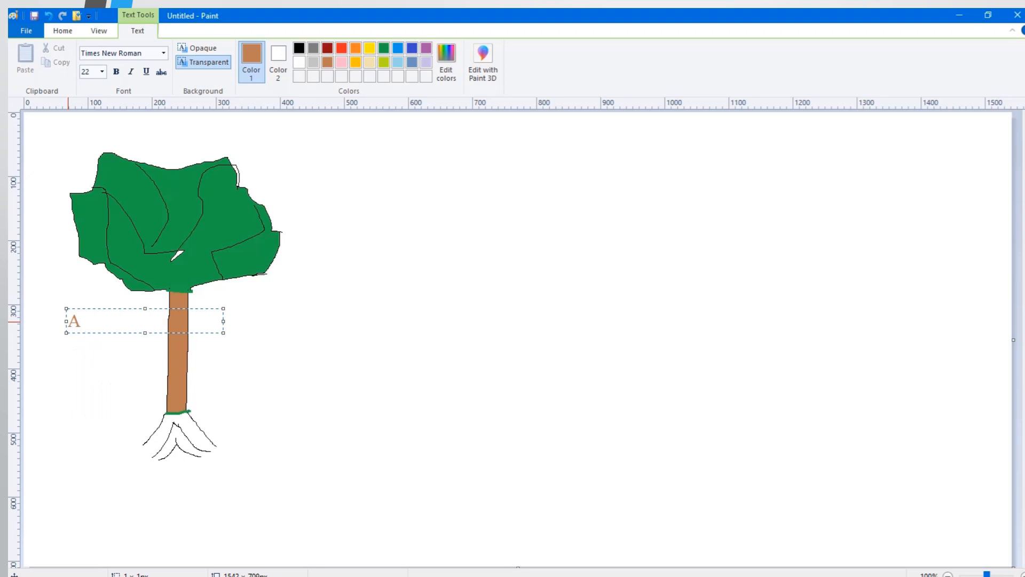
{"action": "type", "text": "Tree"}
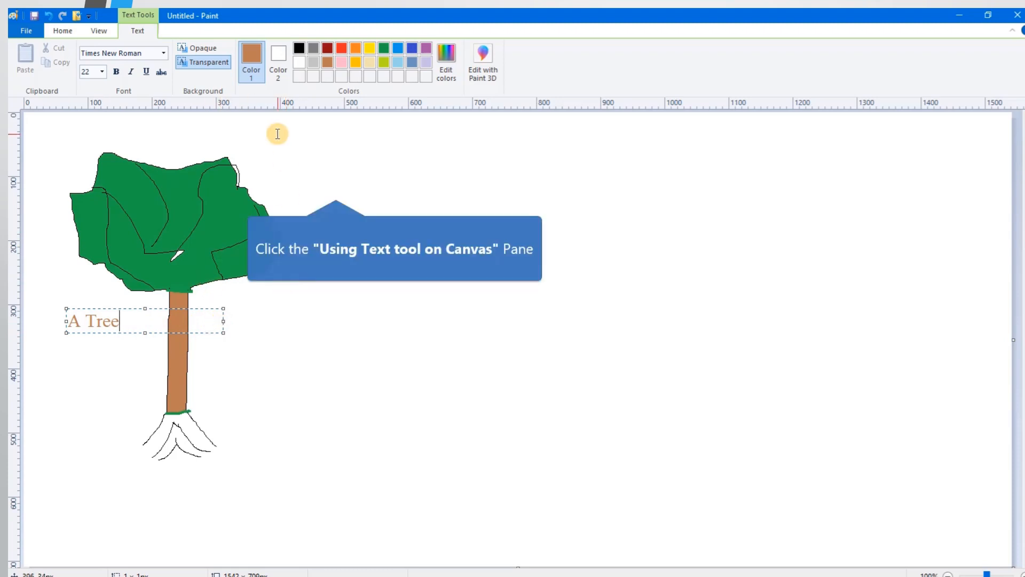
{"action": "left_click", "coordinate": [335, 190]}
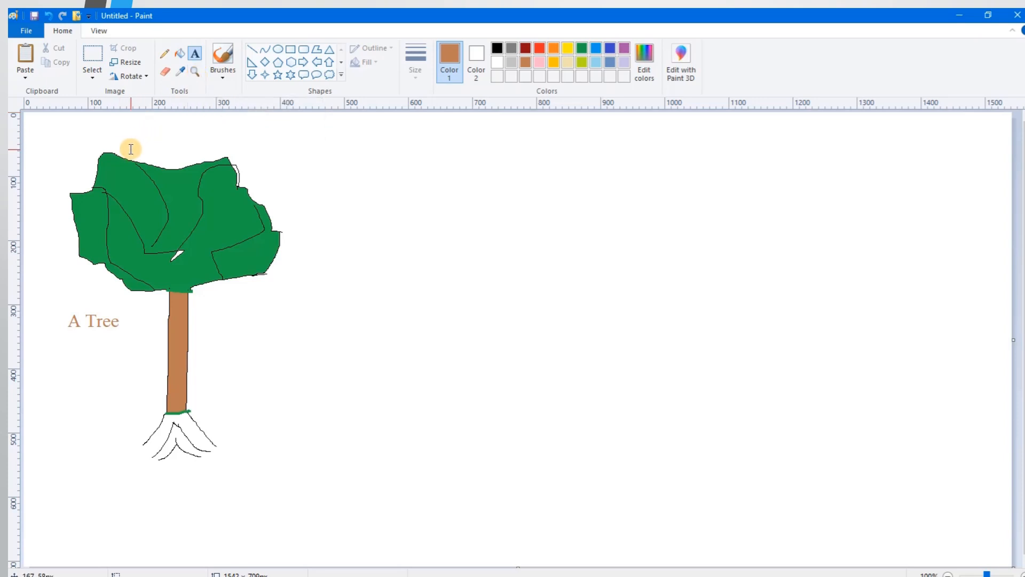
Magnify the tree's crown to 200% and return the view to 100%
{"action": "left_click", "coordinate": [195, 71]}
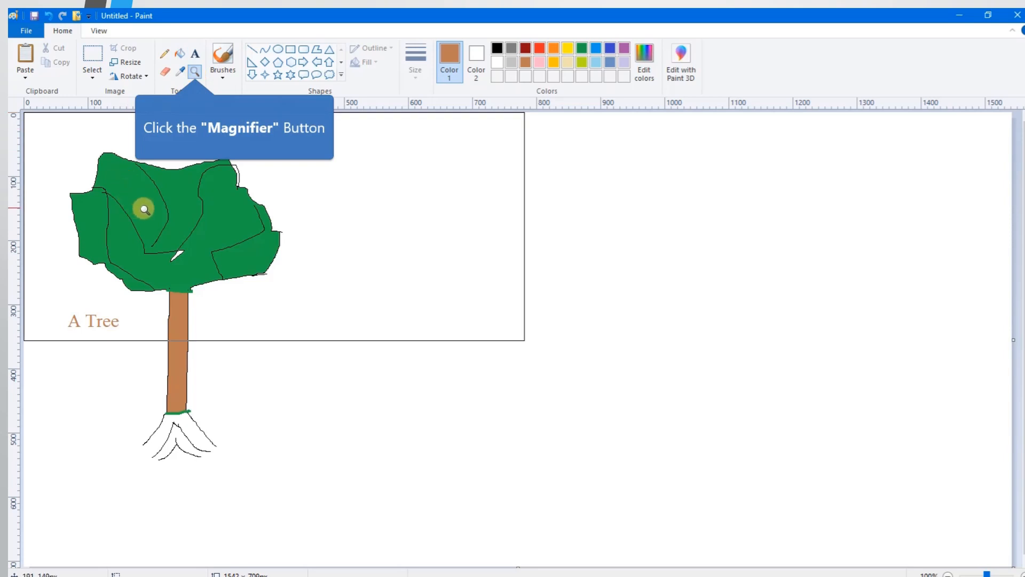
{"action": "left_click", "coordinate": [179, 226]}
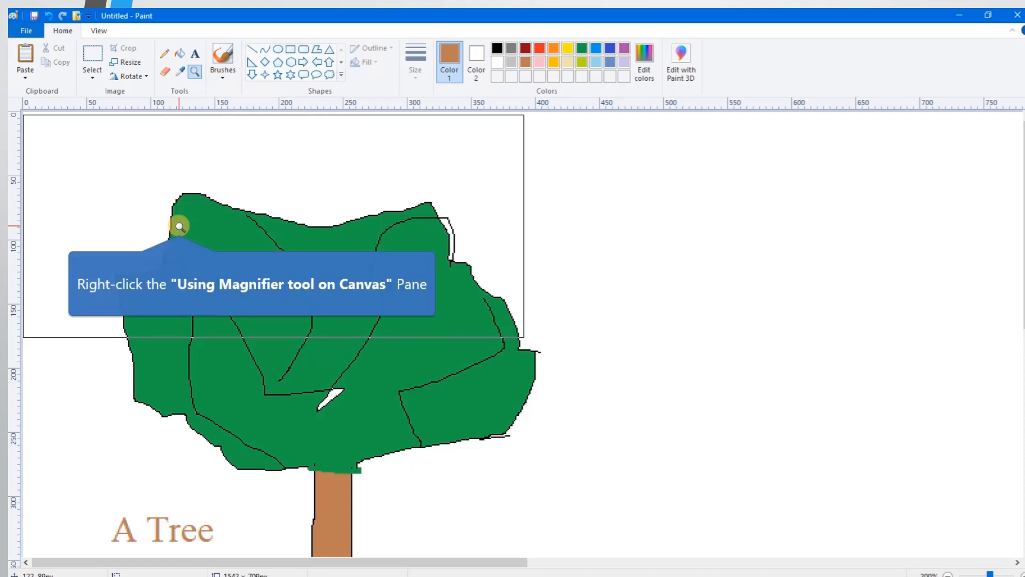
{"action": "right_click", "coordinate": [180, 226]}
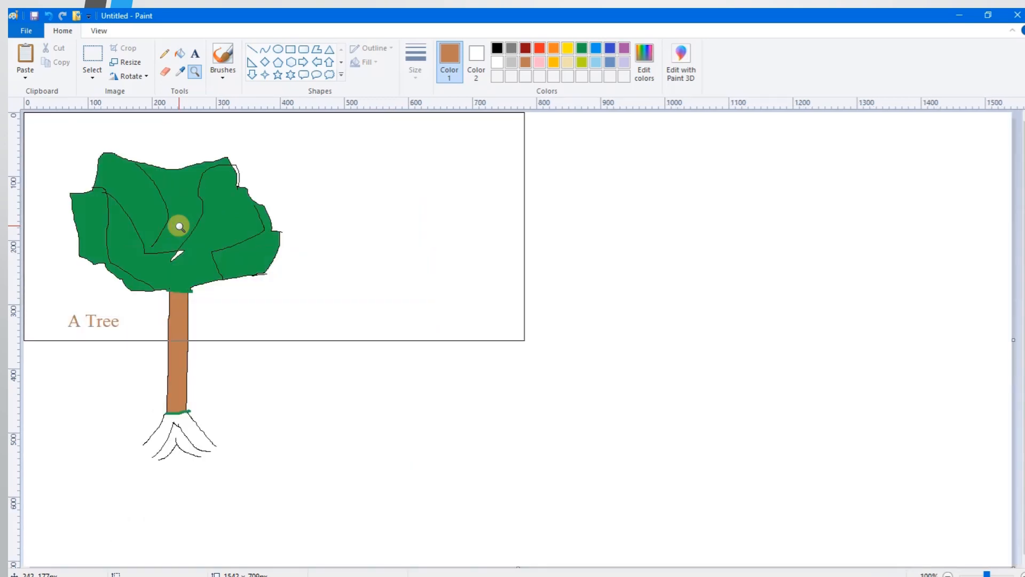
{"action": "left_click", "coordinate": [181, 72]}
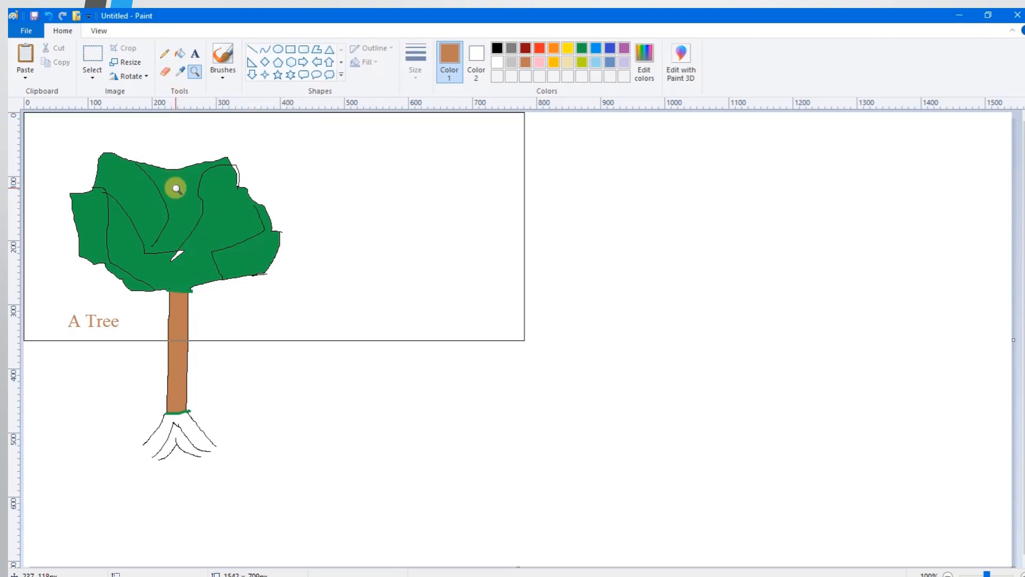
{"action": "left_click", "coordinate": [181, 71]}
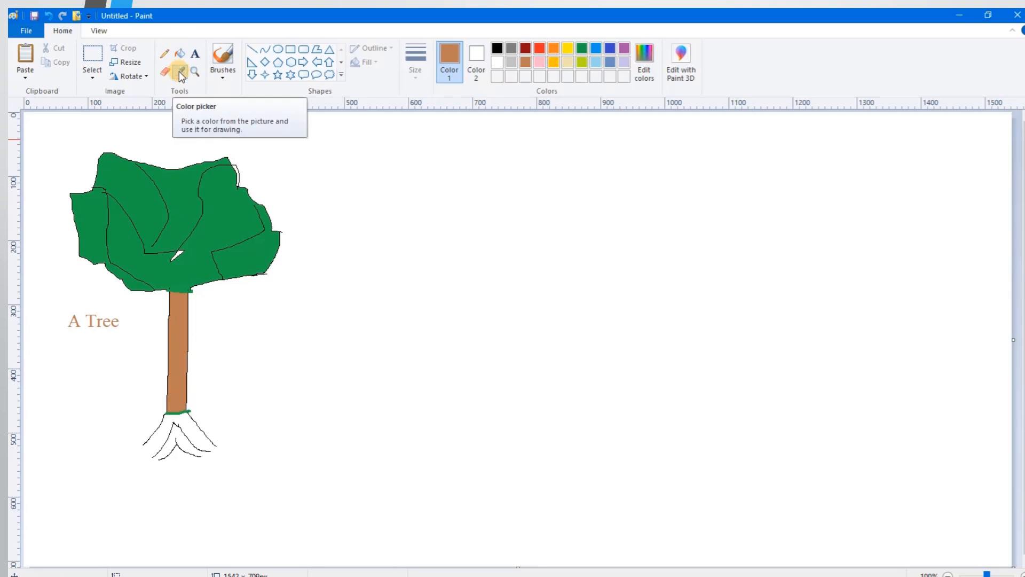
{"action": "left_click", "coordinate": [195, 71]}
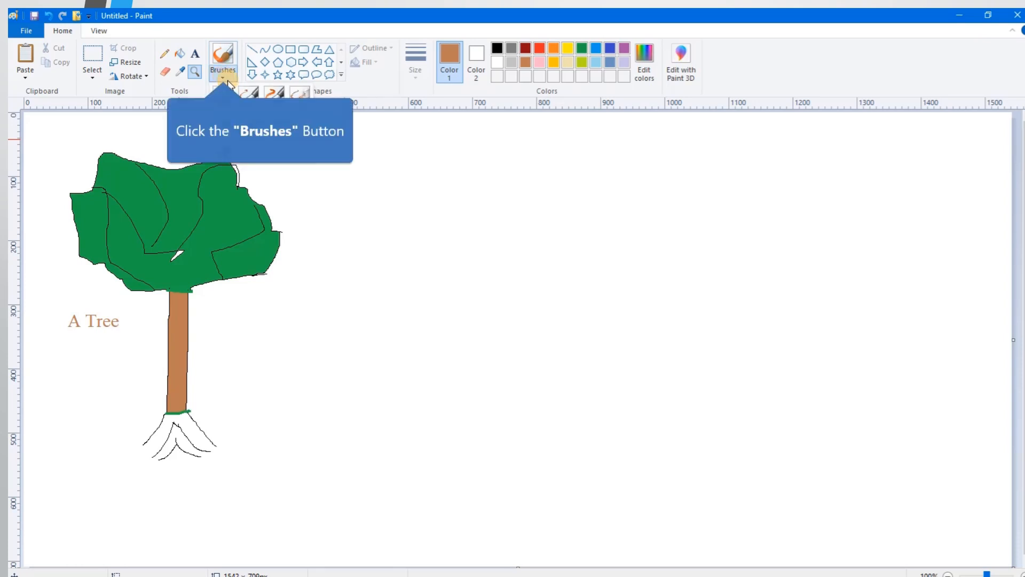
Paint the tree's roots brown with the Oil brush at 16px
{"action": "left_click", "coordinate": [223, 76]}
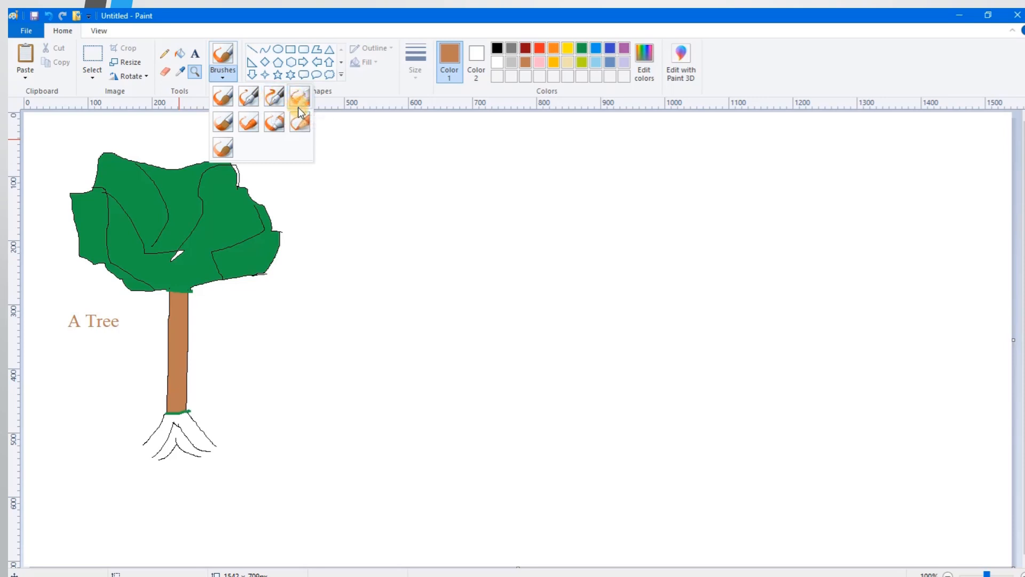
{"action": "left_click", "coordinate": [229, 120]}
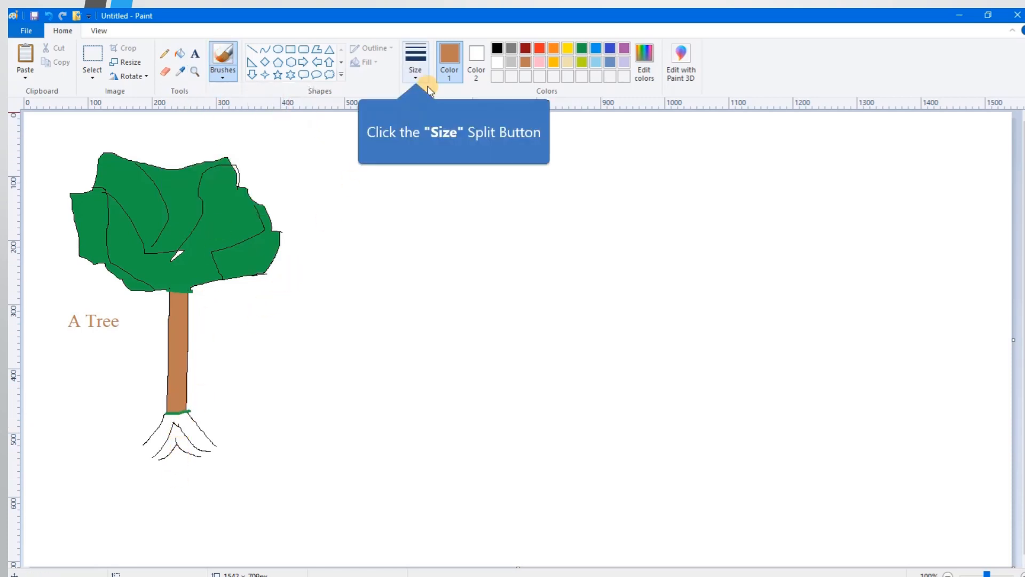
{"action": "left_click", "coordinate": [420, 75]}
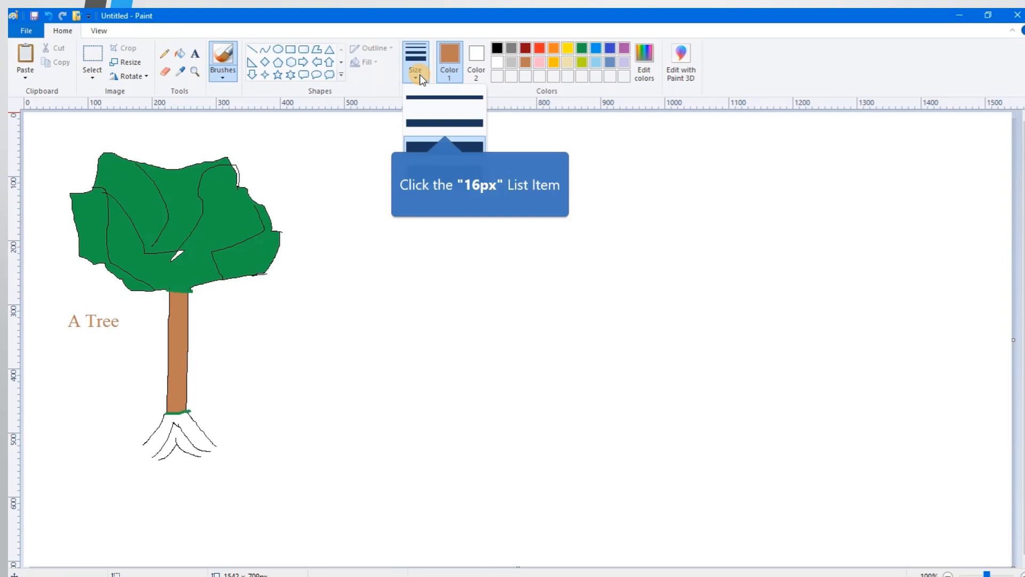
{"action": "left_click", "coordinate": [423, 123]}
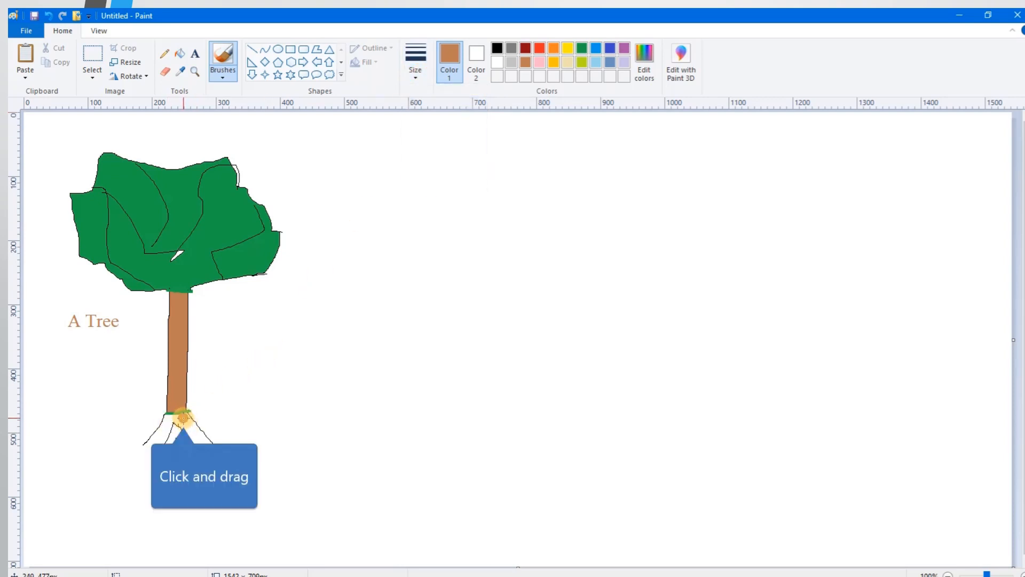
{"action": "mouse_move", "coordinate": [183, 417]}
{"action": "left_mouse_down"}
{"action": "mouse_move", "coordinate": [209, 445]}
{"action": "mouse_move", "coordinate": [175, 413]}
{"action": "mouse_move", "coordinate": [148, 449]}
{"action": "mouse_move", "coordinate": [175, 433]}
{"action": "mouse_move", "coordinate": [158, 455]}
{"action": "mouse_move", "coordinate": [166, 449]}
{"action": "mouse_move", "coordinate": [175, 430]}
{"action": "mouse_move", "coordinate": [198, 451]}
{"action": "mouse_move", "coordinate": [177, 438]}
{"action": "mouse_move", "coordinate": [203, 441]}
{"action": "left_mouse_up"}
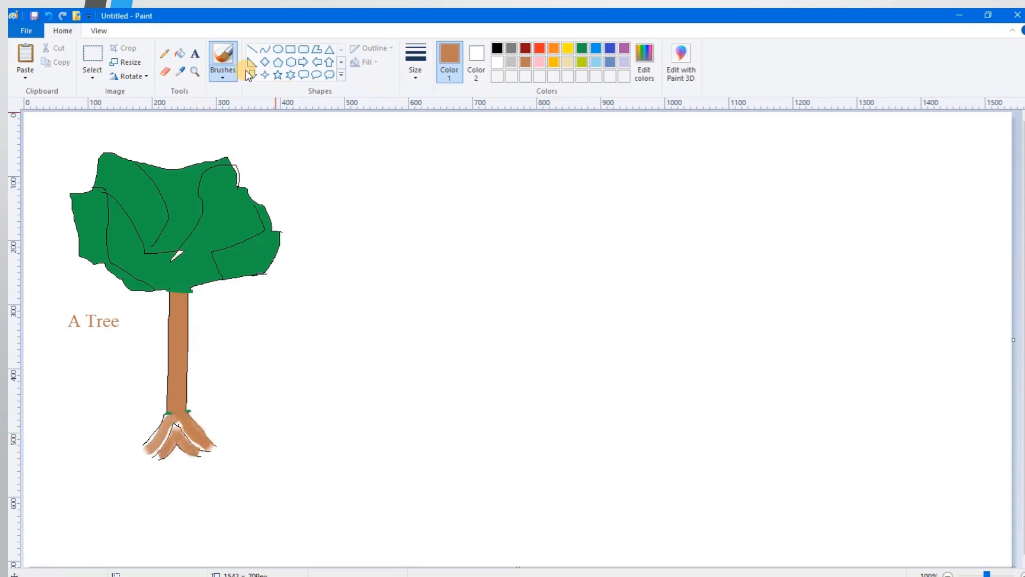
Spray brown over the tree's roots with the Airbrush
{"action": "left_click", "coordinate": [225, 72]}
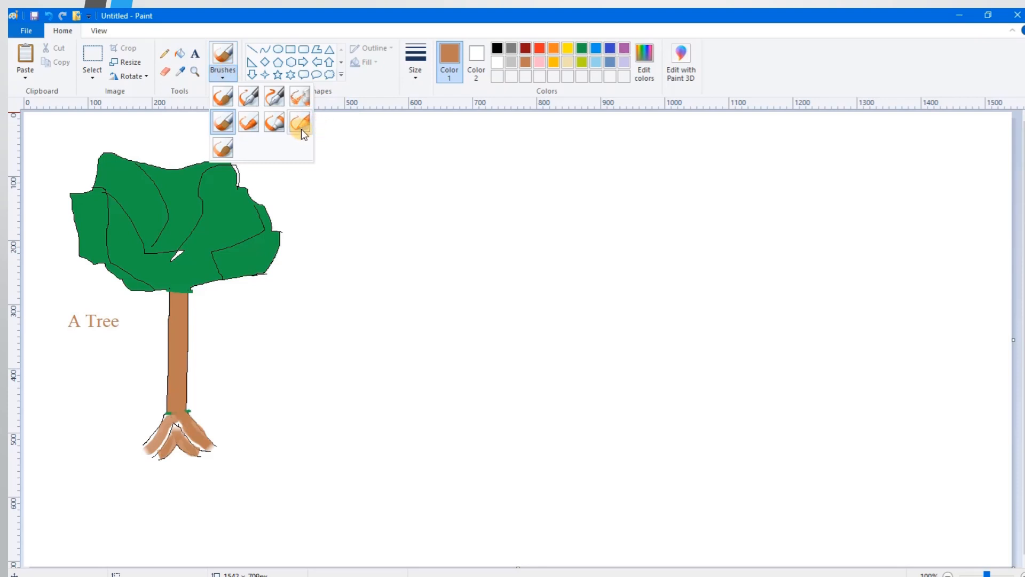
{"action": "left_click", "coordinate": [299, 99]}
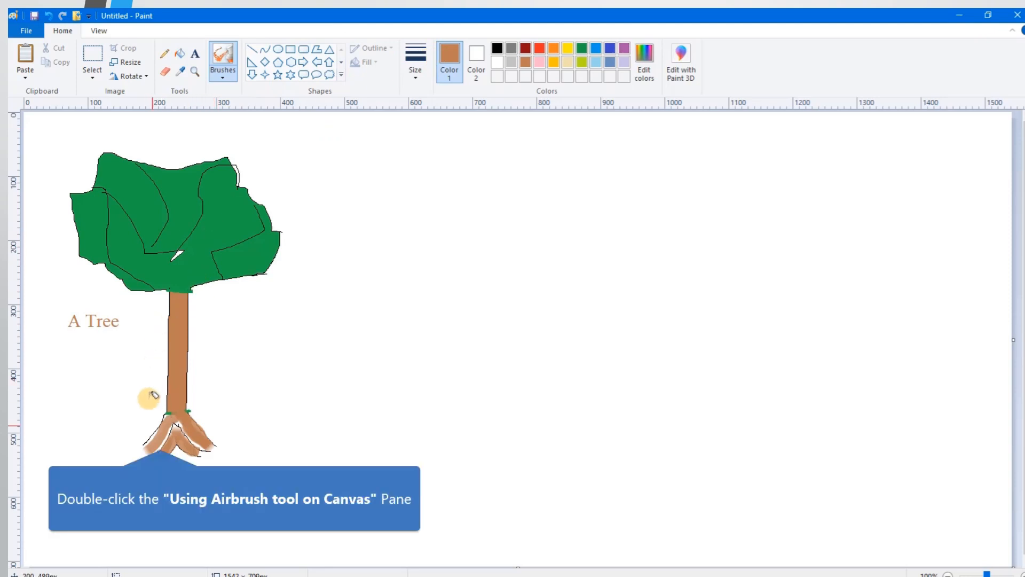
{"action": "double_click", "coordinate": [159, 440]}
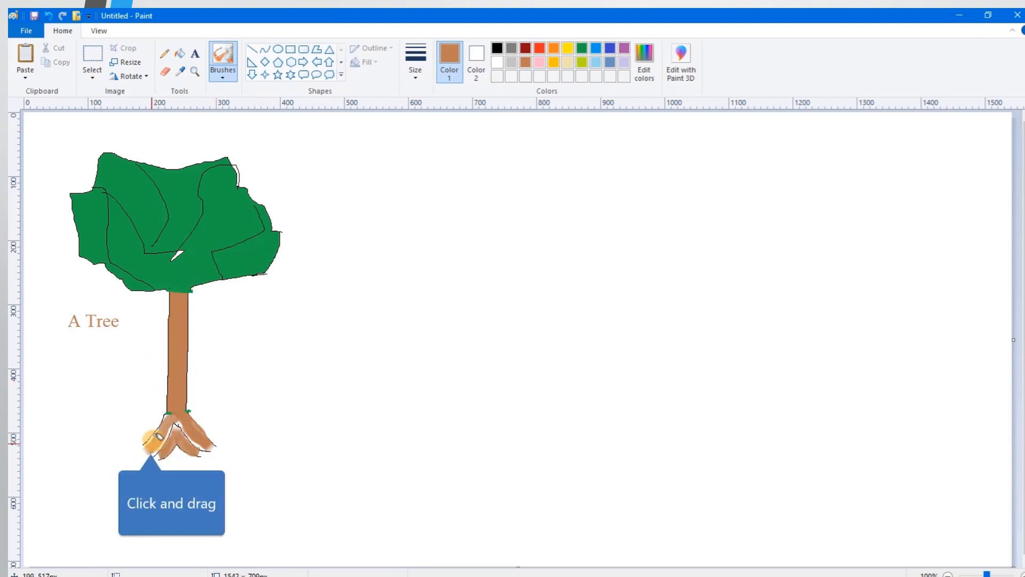
{"action": "mouse_move", "coordinate": [152, 443]}
{"action": "left_mouse_down"}
{"action": "mouse_move", "coordinate": [173, 426]}
{"action": "mouse_move", "coordinate": [172, 436]}
{"action": "mouse_move", "coordinate": [190, 430]}
{"action": "left_mouse_up"}
Airbrush a loose brown scribble to the right of the tree and hand-letter TREE to the left of the trunk's base
{"action": "mouse_move", "coordinate": [322, 286]}
{"action": "left_mouse_down"}
{"action": "mouse_move", "coordinate": [359, 304]}
{"action": "mouse_move", "coordinate": [367, 250]}
{"action": "mouse_move", "coordinate": [362, 303]}
{"action": "mouse_move", "coordinate": [403, 282]}
{"action": "mouse_move", "coordinate": [394, 273]}
{"action": "mouse_move", "coordinate": [395, 335]}
{"action": "left_mouse_up"}
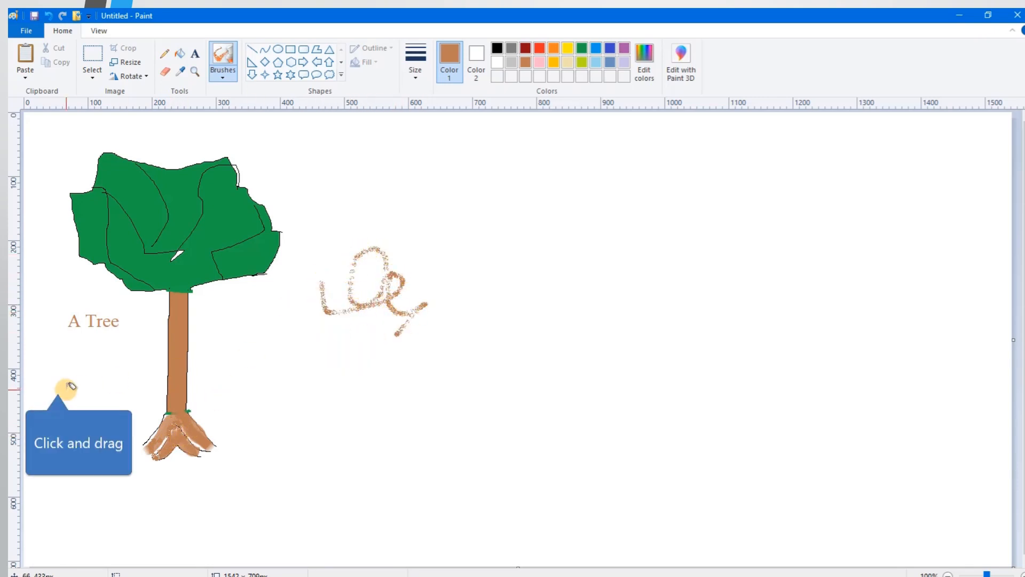
{"action": "mouse_move", "coordinate": [62, 380]}
{"action": "left_mouse_down"}
{"action": "mouse_move", "coordinate": [53, 413]}
{"action": "mouse_move", "coordinate": [42, 383]}
{"action": "mouse_move", "coordinate": [81, 383]}
{"action": "mouse_move", "coordinate": [74, 410]}
{"action": "mouse_move", "coordinate": [73, 396]}
{"action": "mouse_move", "coordinate": [92, 399]}
{"action": "mouse_move", "coordinate": [87, 413]}
{"action": "mouse_move", "coordinate": [101, 392]}
{"action": "mouse_move", "coordinate": [101, 417]}
{"action": "mouse_move", "coordinate": [119, 407]}
{"action": "left_mouse_up"}
{"action": "mouse_move", "coordinate": [103, 398]}
{"action": "left_mouse_down"}
{"action": "mouse_move", "coordinate": [104, 405]}
{"action": "mouse_move", "coordinate": [137, 401]}
{"action": "mouse_move", "coordinate": [130, 423]}
{"action": "mouse_move", "coordinate": [151, 411]}
{"action": "left_mouse_up"}
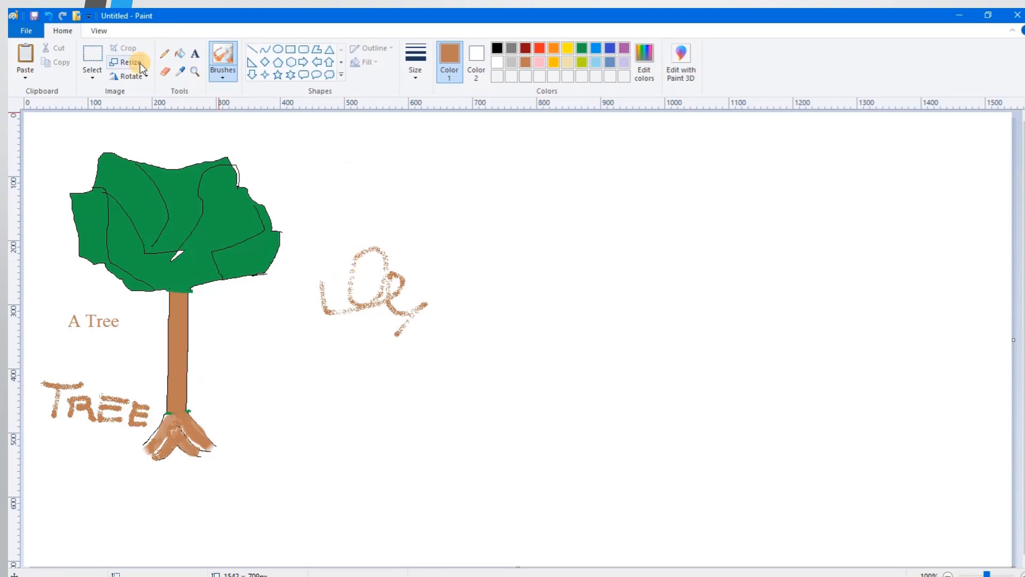
Erase the airbrushed scribble to the right of the tree
{"action": "left_click", "coordinate": [168, 71]}
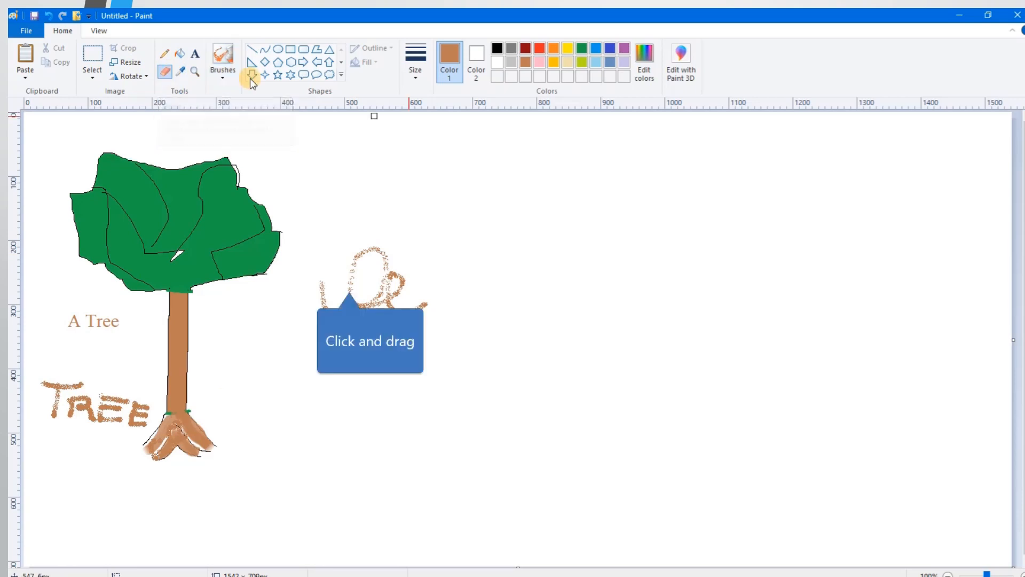
{"action": "mouse_move", "coordinate": [407, 249]}
{"action": "left_mouse_down"}
{"action": "mouse_move", "coordinate": [347, 263]}
{"action": "mouse_move", "coordinate": [405, 208]}
{"action": "mouse_move", "coordinate": [384, 275]}
{"action": "mouse_move", "coordinate": [344, 273]}
{"action": "mouse_move", "coordinate": [444, 288]}
{"action": "mouse_move", "coordinate": [368, 287]}
{"action": "mouse_move", "coordinate": [386, 279]}
{"action": "mouse_move", "coordinate": [400, 305]}
{"action": "mouse_move", "coordinate": [478, 307]}
{"action": "mouse_move", "coordinate": [417, 307]}
{"action": "mouse_move", "coordinate": [397, 333]}
{"action": "mouse_move", "coordinate": [354, 344]}
{"action": "mouse_move", "coordinate": [388, 314]}
{"action": "mouse_move", "coordinate": [376, 334]}
{"action": "mouse_move", "coordinate": [389, 287]}
{"action": "mouse_move", "coordinate": [418, 270]}
{"action": "mouse_move", "coordinate": [369, 288]}
{"action": "mouse_move", "coordinate": [392, 264]}
{"action": "mouse_move", "coordinate": [397, 288]}
{"action": "mouse_move", "coordinate": [382, 255]}
{"action": "mouse_move", "coordinate": [405, 324]}
{"action": "left_mouse_up"}
{"action": "mouse_move", "coordinate": [376, 253]}
{"action": "left_mouse_down"}
{"action": "mouse_move", "coordinate": [388, 301]}
{"action": "mouse_move", "coordinate": [392, 265]}
{"action": "mouse_move", "coordinate": [349, 318]}
{"action": "mouse_move", "coordinate": [375, 298]}
{"action": "mouse_move", "coordinate": [327, 314]}
{"action": "mouse_move", "coordinate": [373, 291]}
{"action": "mouse_move", "coordinate": [296, 303]}
{"action": "mouse_move", "coordinate": [392, 293]}
{"action": "mouse_move", "coordinate": [290, 305]}
{"action": "mouse_move", "coordinate": [311, 286]}
{"action": "mouse_move", "coordinate": [335, 307]}
{"action": "mouse_move", "coordinate": [317, 267]}
{"action": "mouse_move", "coordinate": [325, 306]}
{"action": "left_mouse_up"}
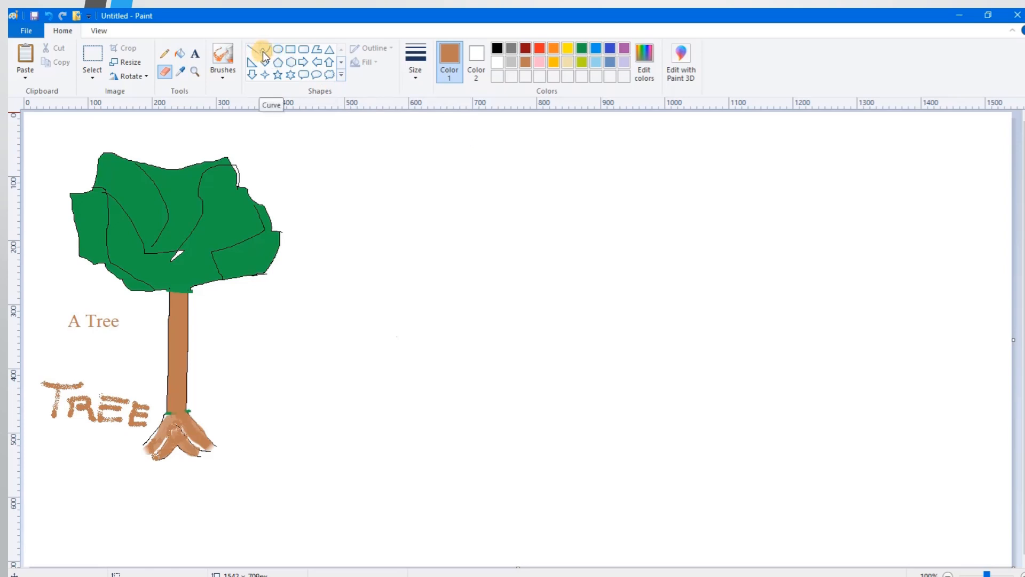
Draw a black-outlined rectangle about 588 px wide to the right of the tree and extend it upward to about 244 px high
{"action": "left_click", "coordinate": [291, 54]}
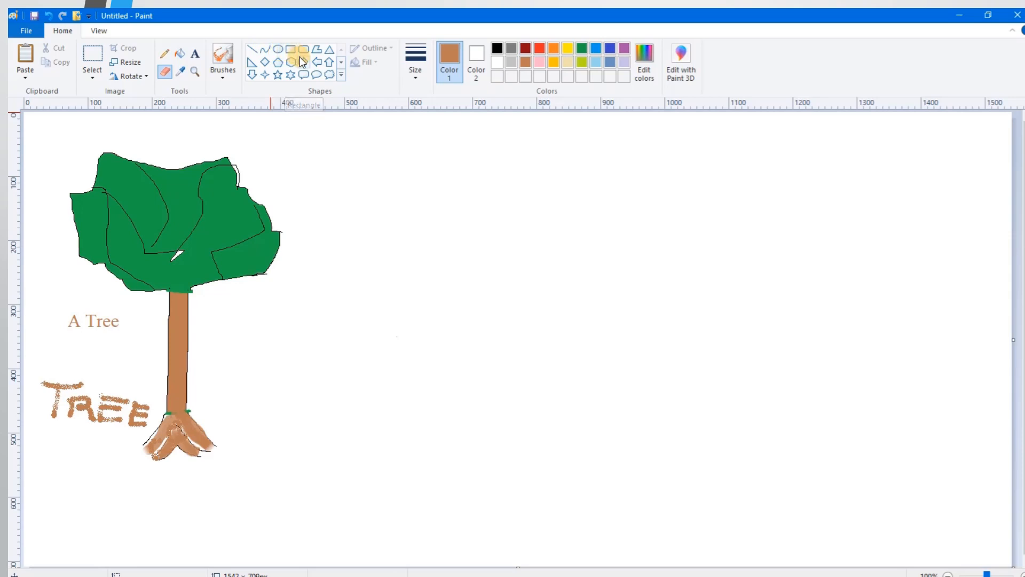
{"action": "left_click", "coordinate": [341, 78]}
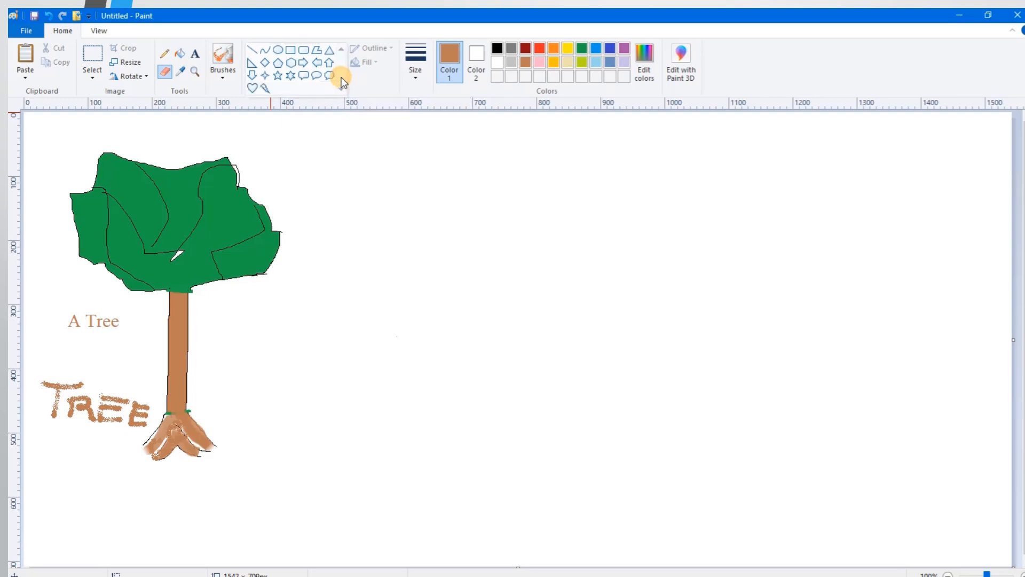
{"action": "left_click", "coordinate": [291, 50]}
{"action": "left_click_drag", "start_coordinate": [503, 336], "coordinate": [880, 464]}
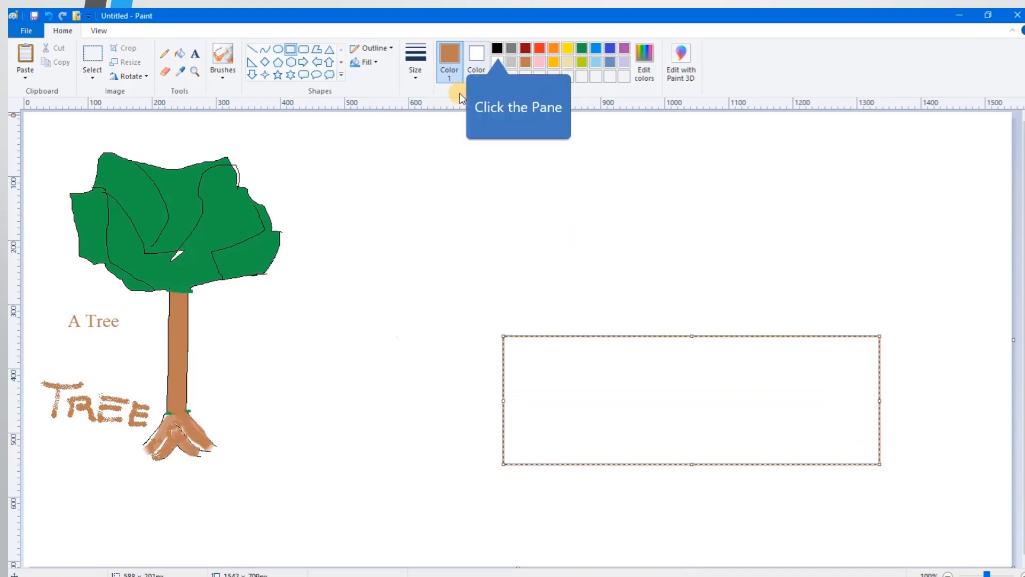
{"action": "left_click", "coordinate": [496, 48]}
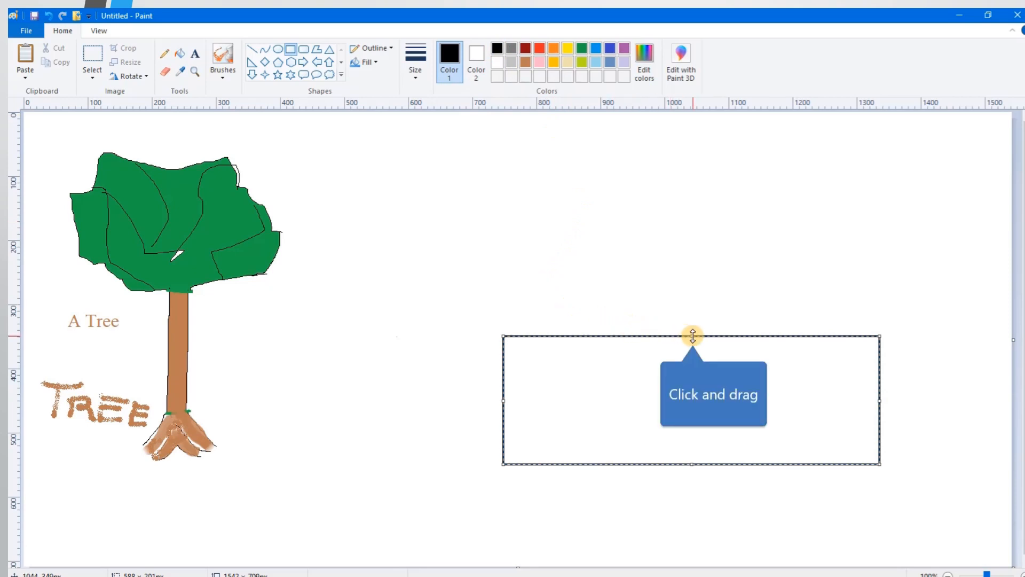
{"action": "left_click_drag", "start_coordinate": [693, 335], "coordinate": [692, 308]}
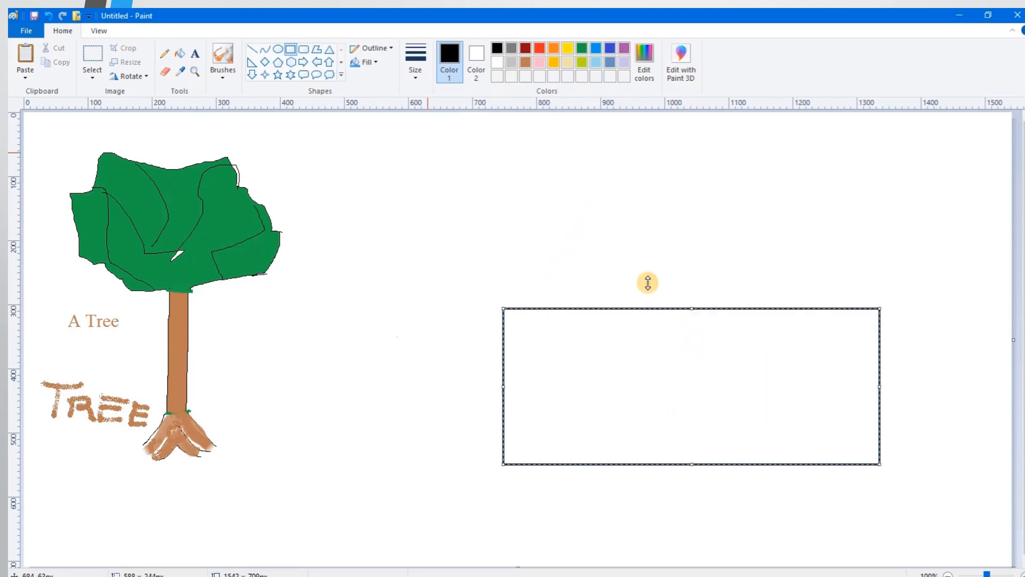
Draw a black triangle about 255 px high with its base on the right part of the rectangle's top edge
{"action": "left_click", "coordinate": [329, 50]}
{"action": "mouse_move", "coordinate": [646, 145]}
{"action": "left_mouse_down"}
{"action": "mouse_move", "coordinate": [735, 260]}
{"action": "mouse_move", "coordinate": [812, 300]}
{"action": "mouse_move", "coordinate": [876, 308]}
{"action": "left_mouse_up"}
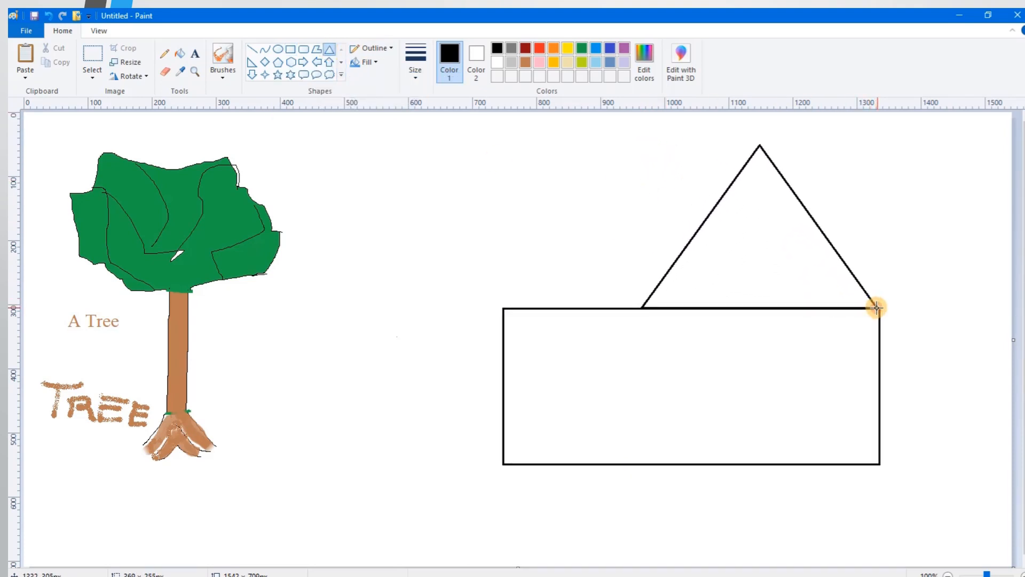
Widen the triangle to about 587 px so its base spans the rectangle's full top edge as a roof
{"action": "left_click_drag", "start_coordinate": [642, 225], "coordinate": [503, 235]}
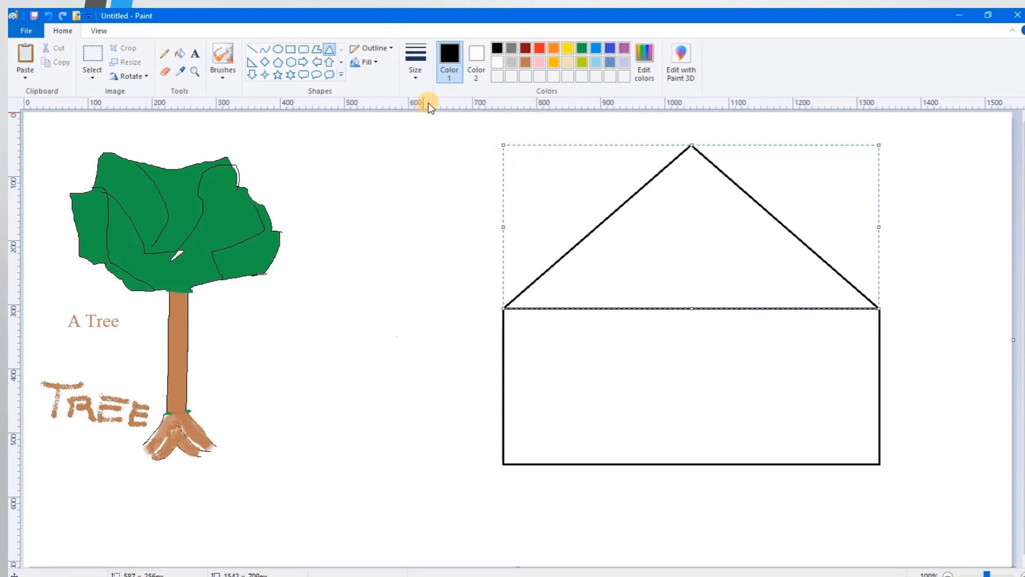
Draw a door rectangle about 100 × 158 px at the house's base and a window rectangle about 114 px wide on each side
{"action": "left_click", "coordinate": [291, 51]}
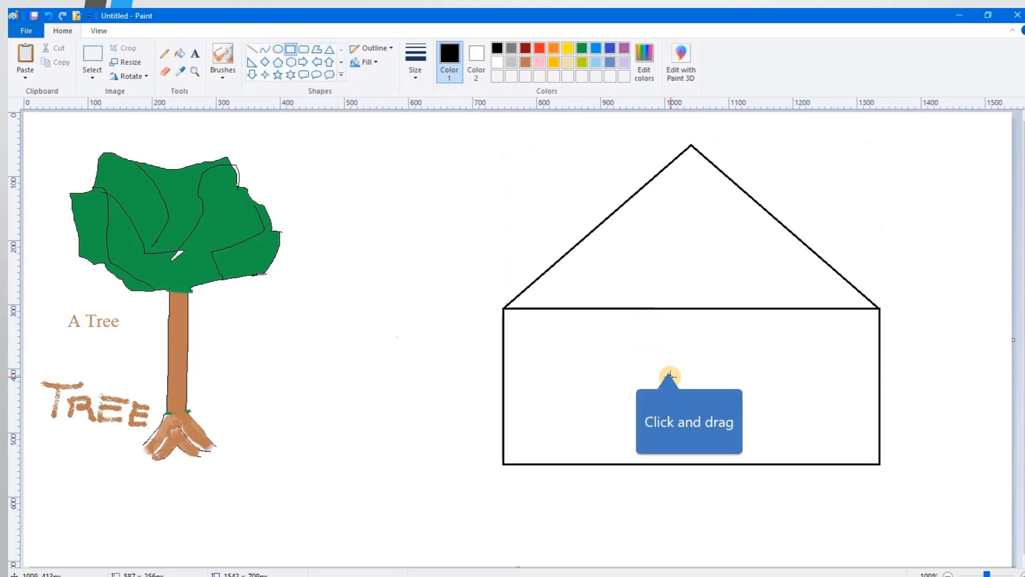
{"action": "left_click_drag", "start_coordinate": [669, 364], "coordinate": [731, 463]}
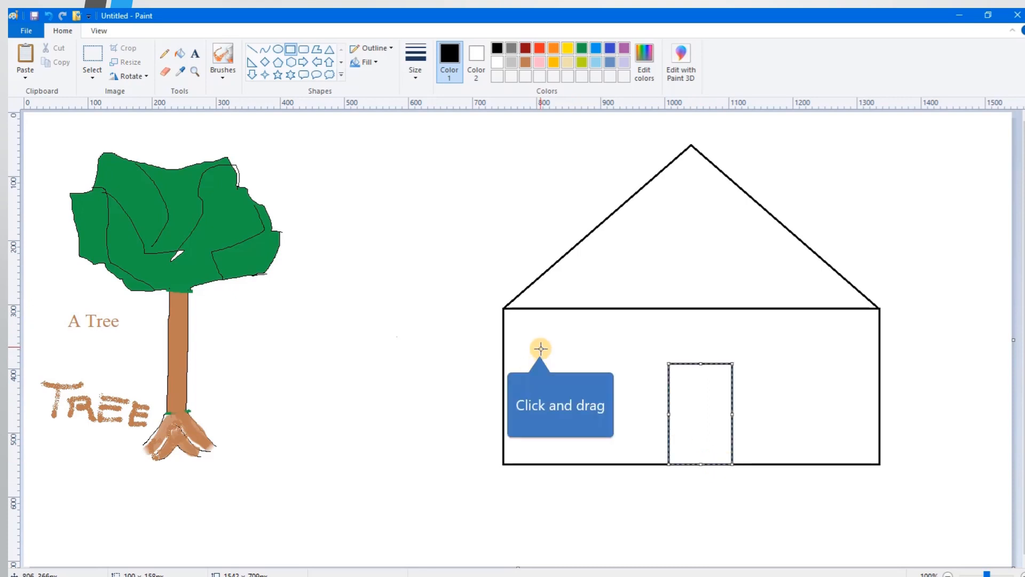
{"action": "left_click_drag", "start_coordinate": [540, 347], "coordinate": [613, 393]}
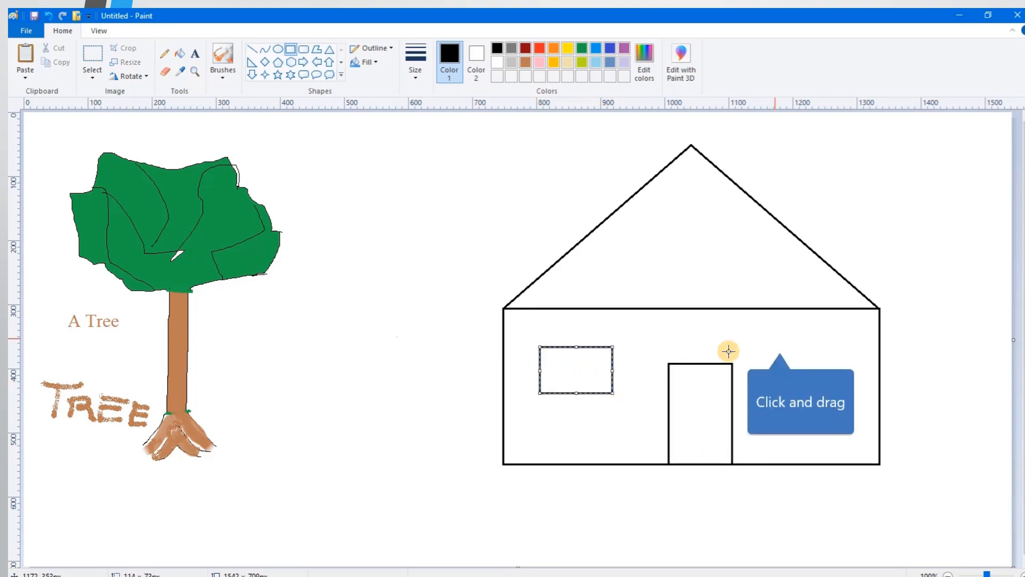
{"action": "left_click_drag", "start_coordinate": [780, 343], "coordinate": [853, 395]}
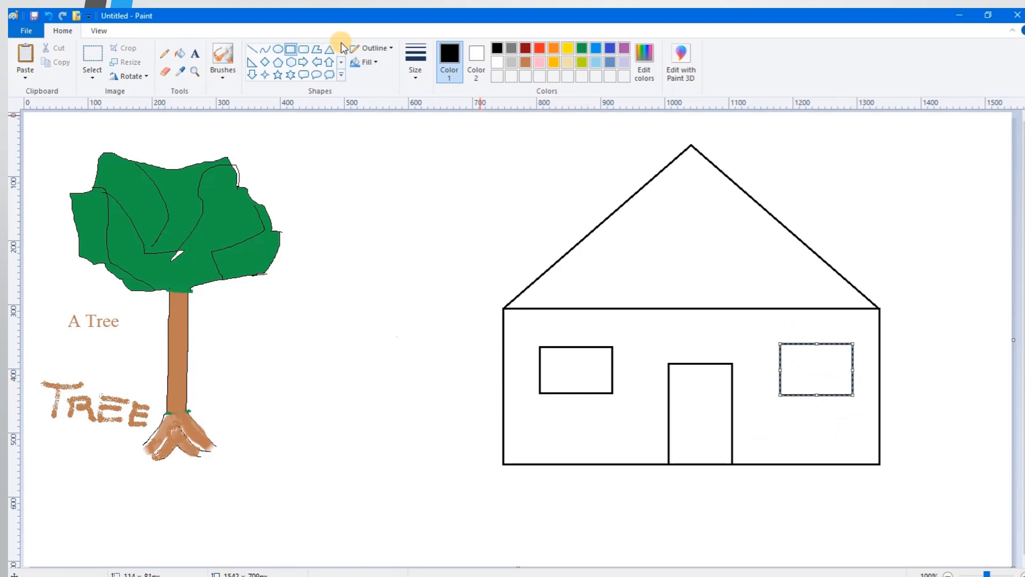
Divide the left window into four panes with a centred vertical line about 71 px long and a horizontal line about 114 px long
{"action": "left_click", "coordinate": [252, 51]}
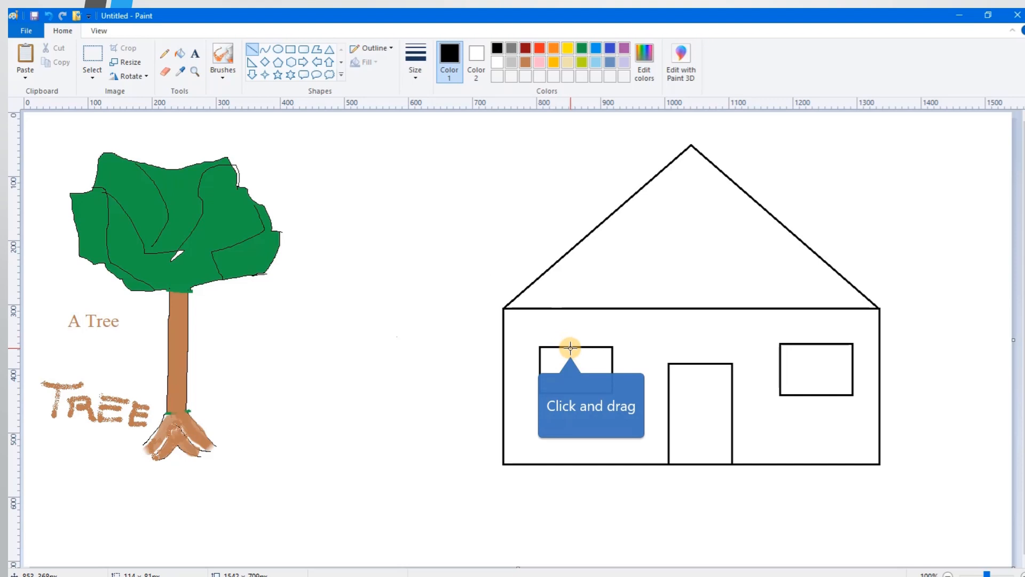
{"action": "left_click_drag", "start_coordinate": [570, 348], "coordinate": [570, 392]}
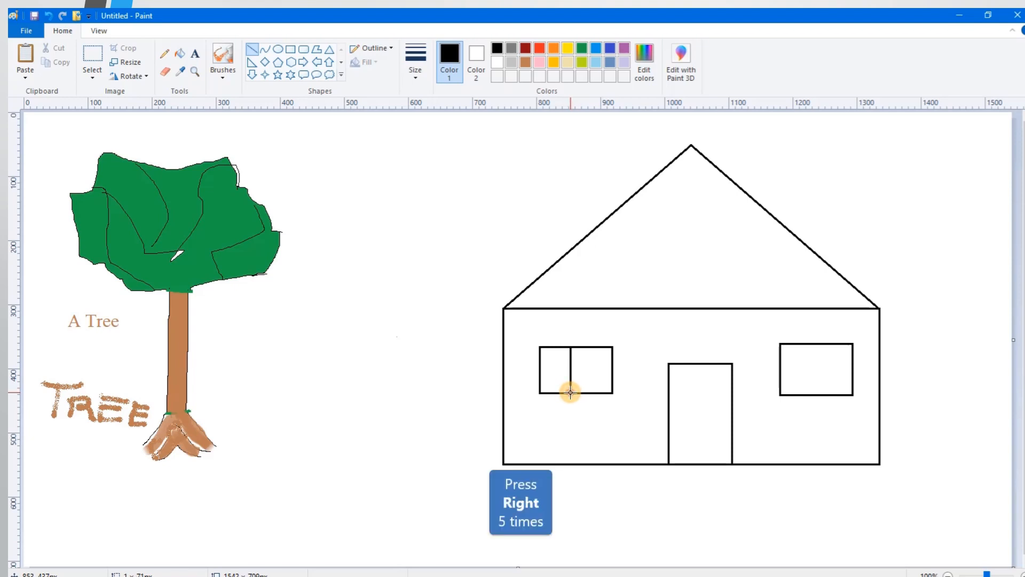
{"action": "key", "text": "Right"}
{"action": "key", "text": "Right"}
{"action": "key", "text": "Right"}
{"action": "key", "text": "Right"}
{"action": "key", "text": "Right"}
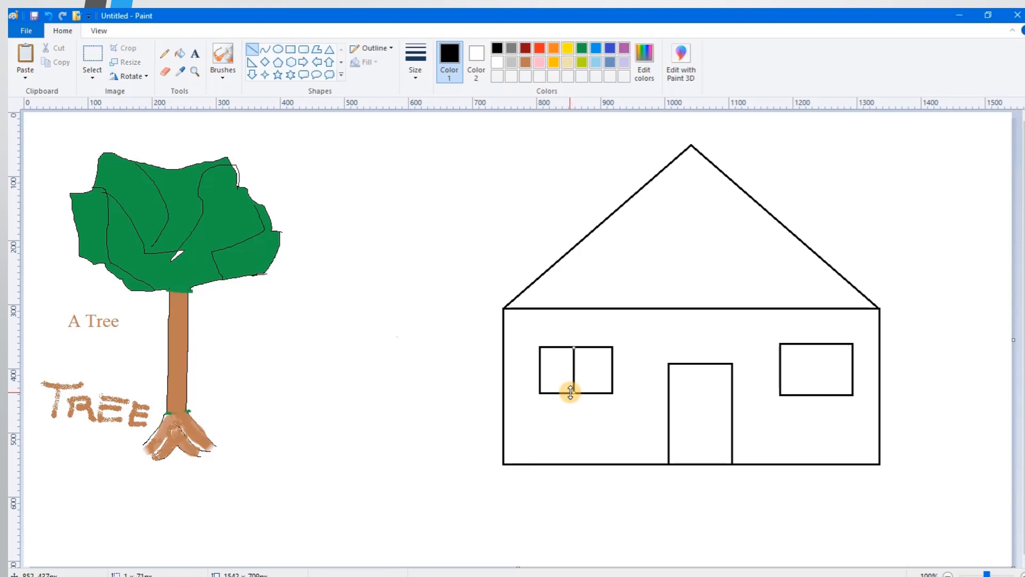
{"action": "left_click", "coordinate": [540, 366]}
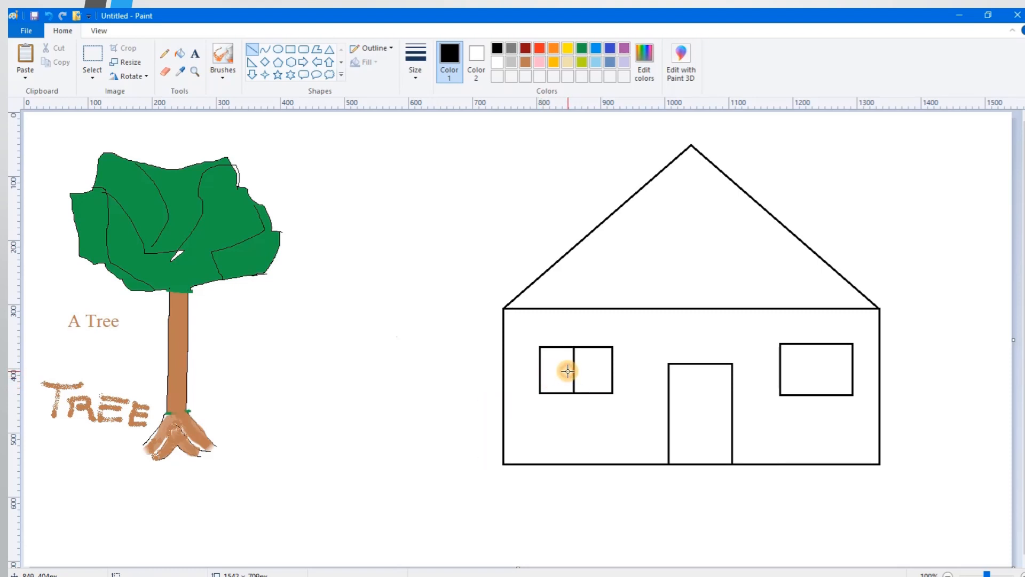
{"action": "left_click_drag", "start_coordinate": [540, 369], "coordinate": [612, 369]}
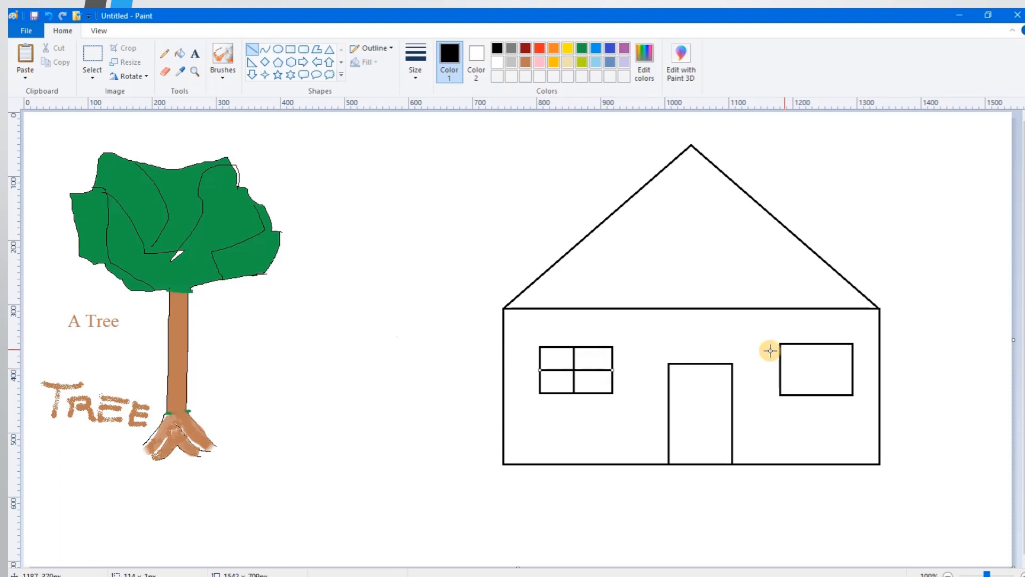
Divide the right window into four panes with a centred vertical line about 80 px long and a horizontal line about 117 px long
{"action": "left_click_drag", "start_coordinate": [811, 344], "coordinate": [811, 394]}
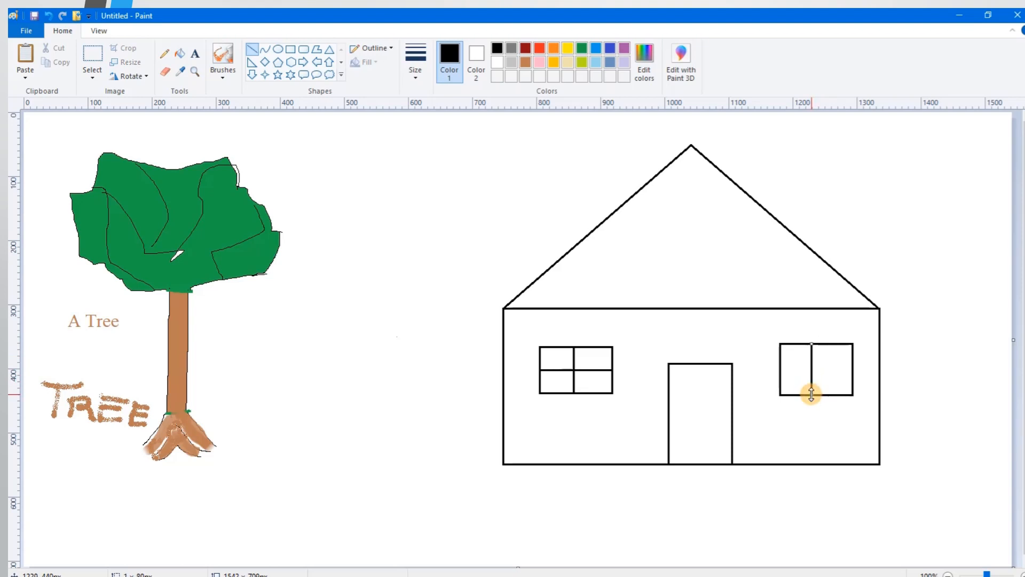
{"action": "key", "text": "Right"}
{"action": "key", "text": "Right"}
{"action": "key", "text": "Right"}
{"action": "key", "text": "Right"}
{"action": "key", "text": "Right"}
{"action": "left_click", "coordinate": [779, 368]}
{"action": "left_click_drag", "start_coordinate": [779, 369], "coordinate": [854, 369]}
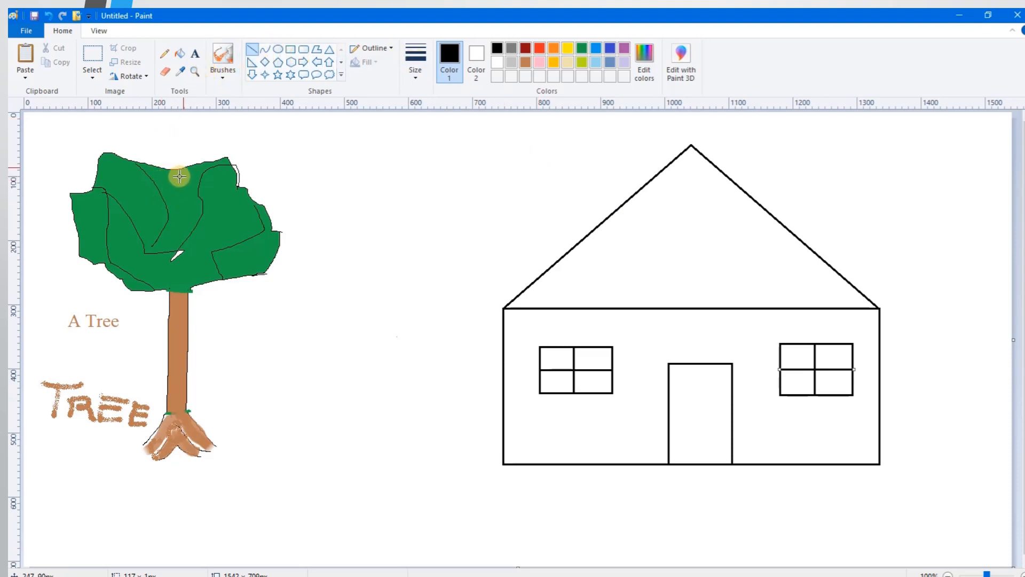
Pick the green from the tree's foliage and fill the house's roof with it
{"action": "left_click", "coordinate": [182, 72]}
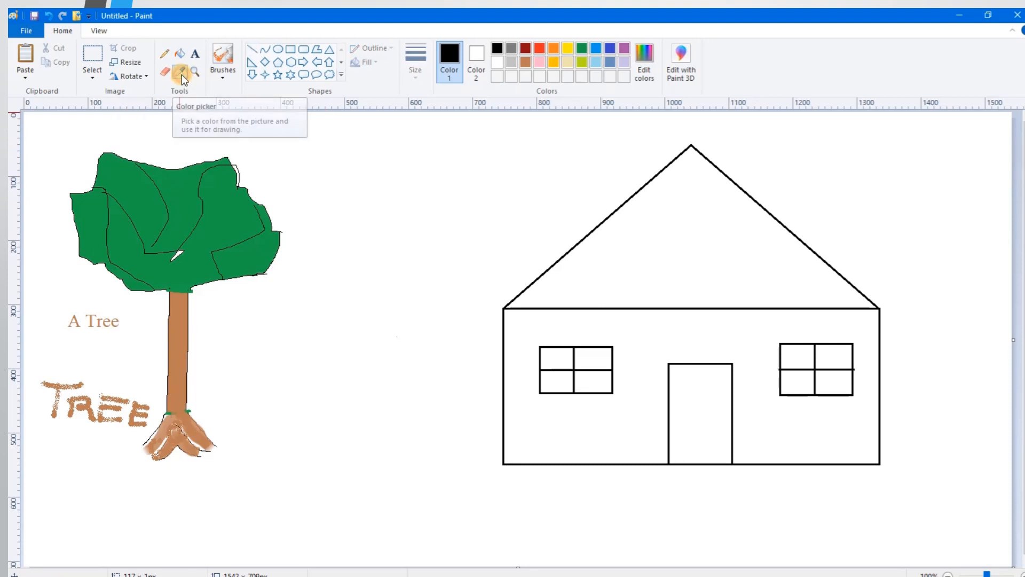
{"action": "left_click", "coordinate": [180, 187]}
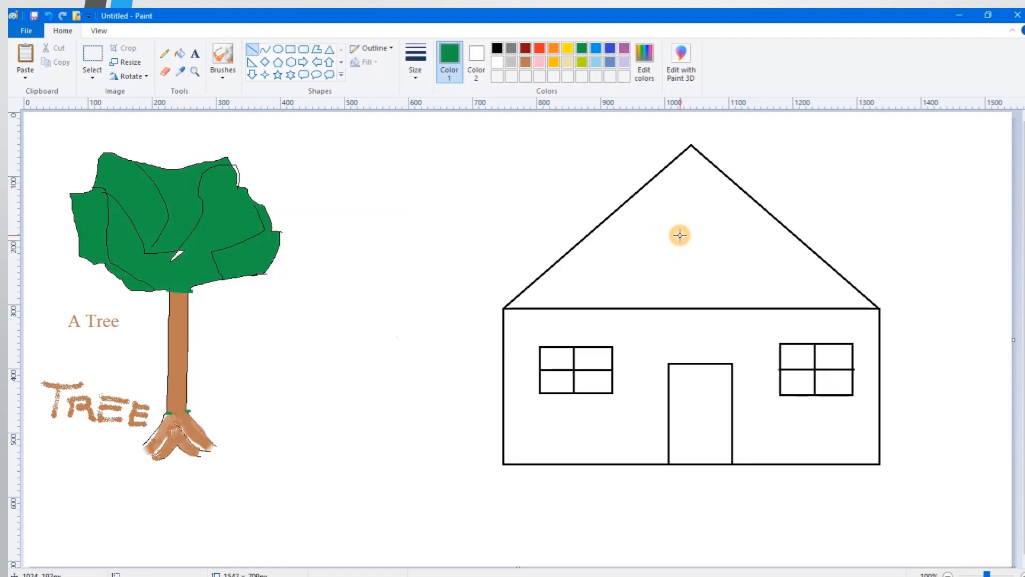
{"action": "left_click", "coordinate": [185, 52]}
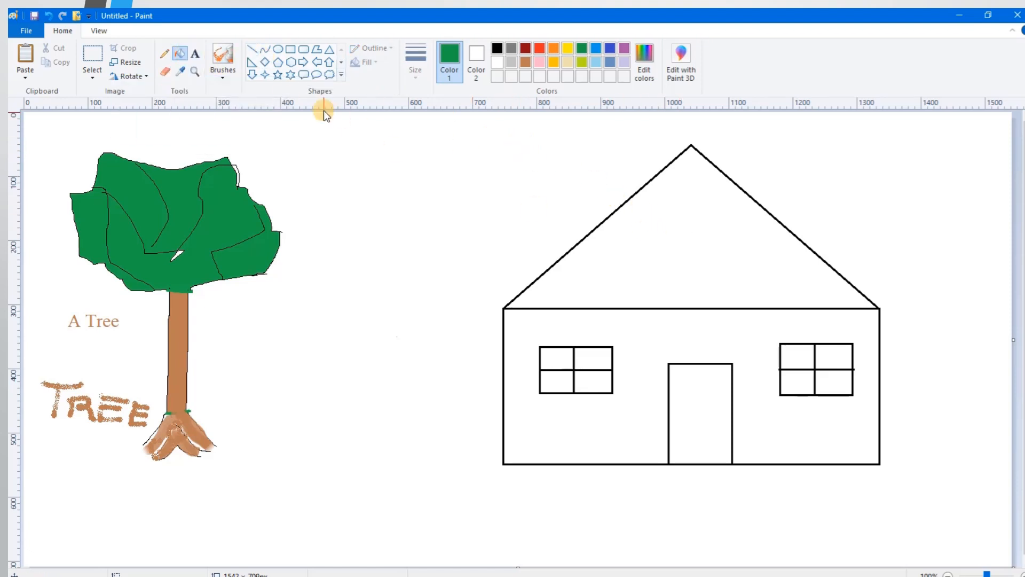
{"action": "left_click", "coordinate": [654, 244]}
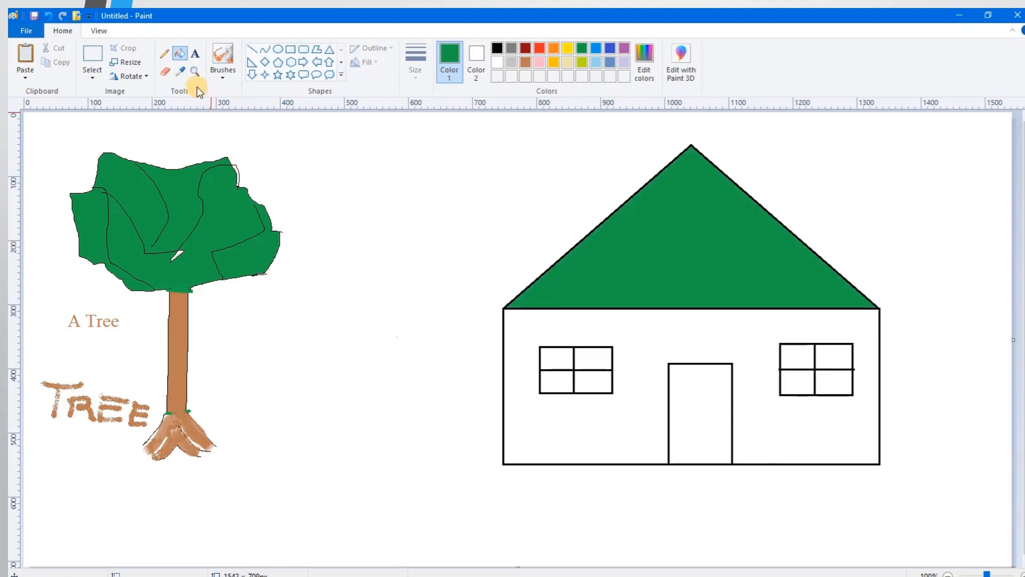
Pick the brown from the tree's trunk and fill the upper-right pane of the left window with it
{"action": "left_click", "coordinate": [181, 72]}
{"action": "left_click", "coordinate": [181, 321]}
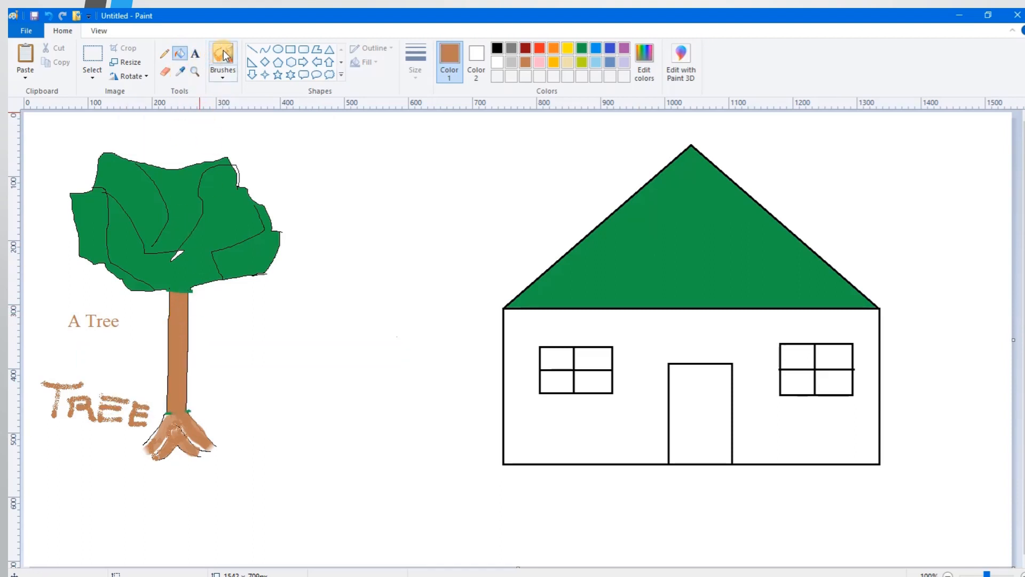
{"action": "left_click", "coordinate": [180, 55]}
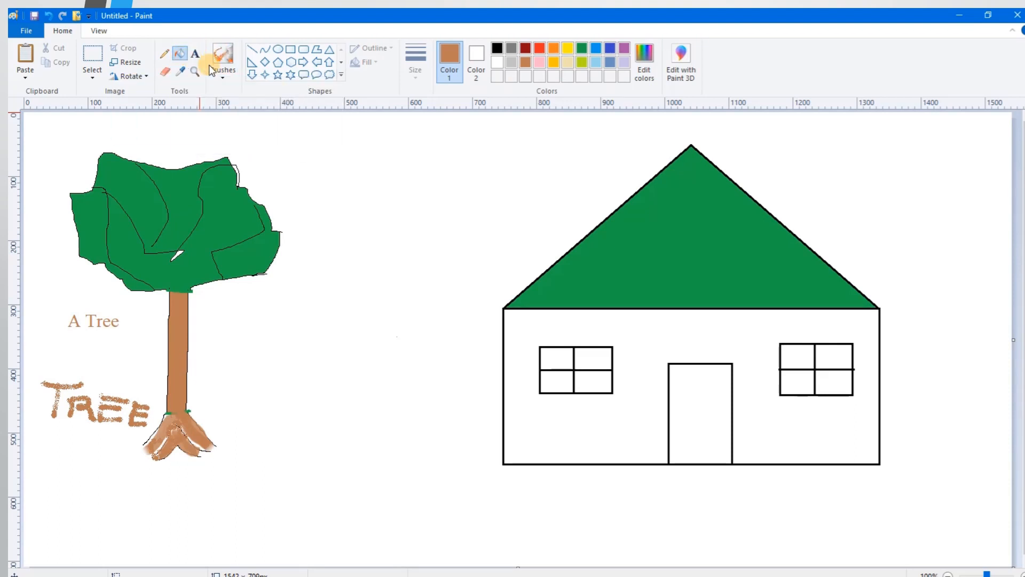
{"action": "left_click", "coordinate": [595, 355]}
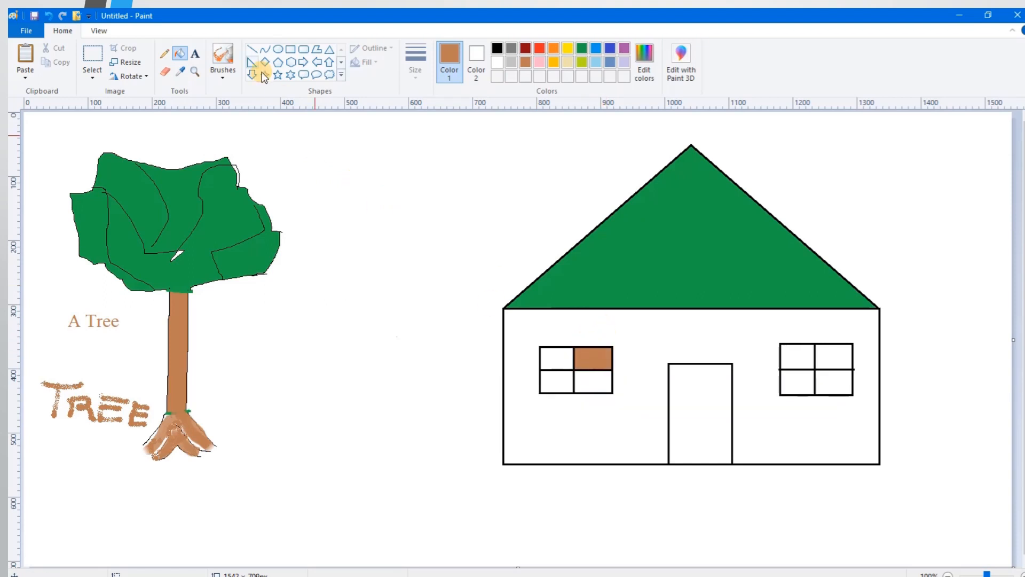
Brush a dense brown scribble inside the door and loose brown strokes over the house wall around the windows
{"action": "left_click", "coordinate": [223, 52]}
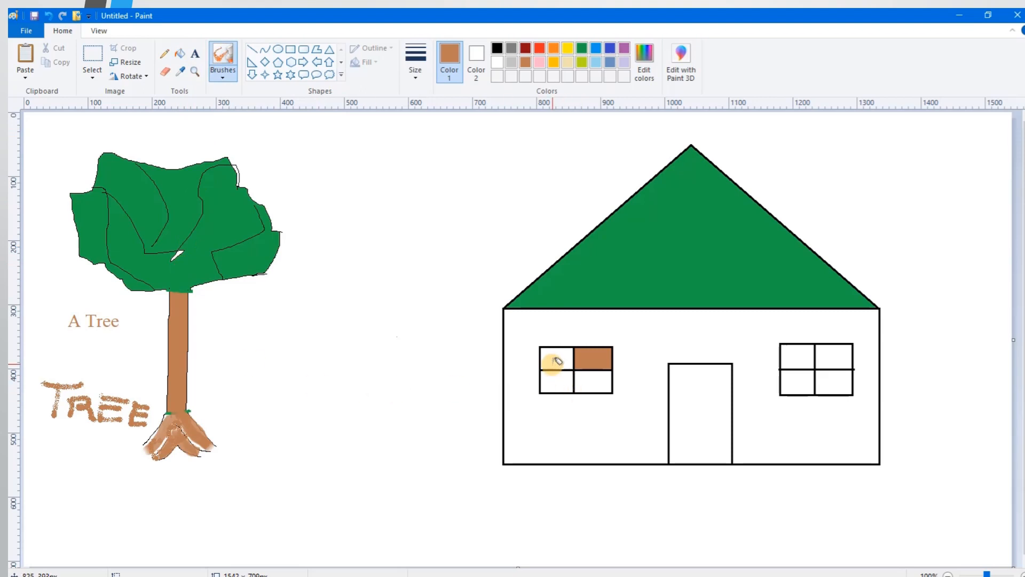
{"action": "mouse_move", "coordinate": [687, 381]}
{"action": "left_mouse_down"}
{"action": "mouse_move", "coordinate": [696, 428]}
{"action": "mouse_move", "coordinate": [716, 400]}
{"action": "mouse_move", "coordinate": [687, 407]}
{"action": "mouse_move", "coordinate": [709, 400]}
{"action": "mouse_move", "coordinate": [700, 397]}
{"action": "mouse_move", "coordinate": [726, 415]}
{"action": "mouse_move", "coordinate": [705, 397]}
{"action": "mouse_move", "coordinate": [716, 435]}
{"action": "mouse_move", "coordinate": [692, 391]}
{"action": "mouse_move", "coordinate": [705, 429]}
{"action": "mouse_move", "coordinate": [690, 383]}
{"action": "mouse_move", "coordinate": [691, 424]}
{"action": "mouse_move", "coordinate": [703, 439]}
{"action": "mouse_move", "coordinate": [694, 378]}
{"action": "mouse_move", "coordinate": [679, 376]}
{"action": "mouse_move", "coordinate": [695, 430]}
{"action": "mouse_move", "coordinate": [714, 412]}
{"action": "mouse_move", "coordinate": [709, 368]}
{"action": "mouse_move", "coordinate": [694, 440]}
{"action": "mouse_move", "coordinate": [682, 440]}
{"action": "mouse_move", "coordinate": [708, 441]}
{"action": "mouse_move", "coordinate": [724, 425]}
{"action": "mouse_move", "coordinate": [726, 436]}
{"action": "mouse_move", "coordinate": [684, 439]}
{"action": "mouse_move", "coordinate": [690, 417]}
{"action": "mouse_move", "coordinate": [708, 428]}
{"action": "mouse_move", "coordinate": [675, 436]}
{"action": "left_mouse_up"}
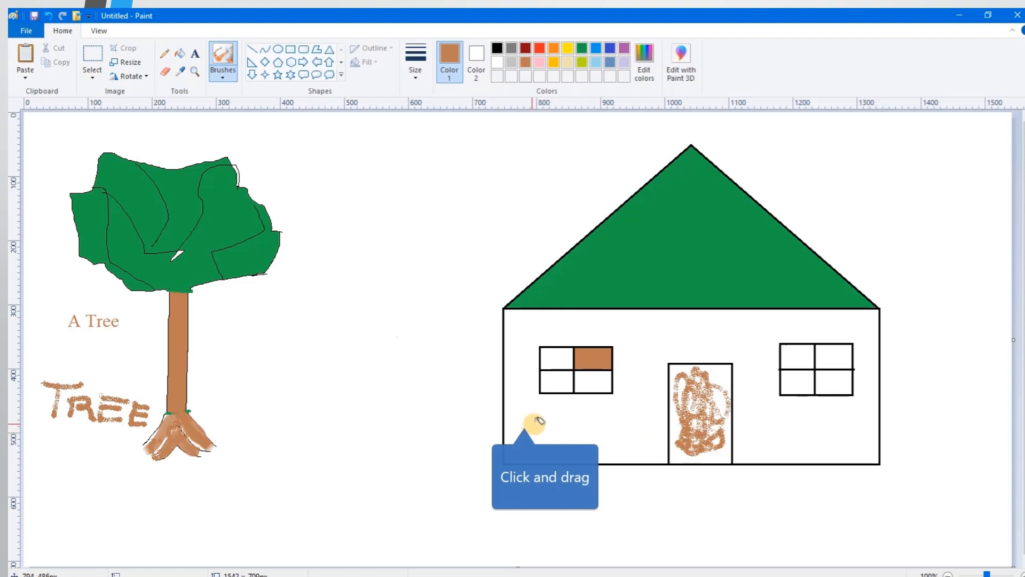
{"action": "mouse_move", "coordinate": [534, 423]}
{"action": "left_mouse_down"}
{"action": "mouse_move", "coordinate": [619, 446]}
{"action": "mouse_move", "coordinate": [577, 421]}
{"action": "mouse_move", "coordinate": [593, 448]}
{"action": "mouse_move", "coordinate": [649, 419]}
{"action": "mouse_move", "coordinate": [631, 390]}
{"action": "mouse_move", "coordinate": [637, 351]}
{"action": "mouse_move", "coordinate": [654, 337]}
{"action": "mouse_move", "coordinate": [697, 337]}
{"action": "mouse_move", "coordinate": [681, 352]}
{"action": "mouse_move", "coordinate": [695, 337]}
{"action": "mouse_move", "coordinate": [748, 342]}
{"action": "mouse_move", "coordinate": [751, 366]}
{"action": "mouse_move", "coordinate": [763, 341]}
{"action": "mouse_move", "coordinate": [744, 401]}
{"action": "mouse_move", "coordinate": [769, 439]}
{"action": "mouse_move", "coordinate": [773, 413]}
{"action": "mouse_move", "coordinate": [790, 454]}
{"action": "mouse_move", "coordinate": [816, 424]}
{"action": "mouse_move", "coordinate": [811, 433]}
{"action": "mouse_move", "coordinate": [823, 436]}
{"action": "mouse_move", "coordinate": [866, 424]}
{"action": "mouse_move", "coordinate": [872, 329]}
{"action": "mouse_move", "coordinate": [656, 303]}
{"action": "mouse_move", "coordinate": [601, 322]}
{"action": "mouse_move", "coordinate": [534, 321]}
{"action": "mouse_move", "coordinate": [517, 370]}
{"action": "mouse_move", "coordinate": [522, 430]}
{"action": "mouse_move", "coordinate": [591, 415]}
{"action": "mouse_move", "coordinate": [543, 414]}
{"action": "mouse_move", "coordinate": [619, 427]}
{"action": "mouse_move", "coordinate": [580, 418]}
{"action": "mouse_move", "coordinate": [618, 414]}
{"action": "left_mouse_up"}
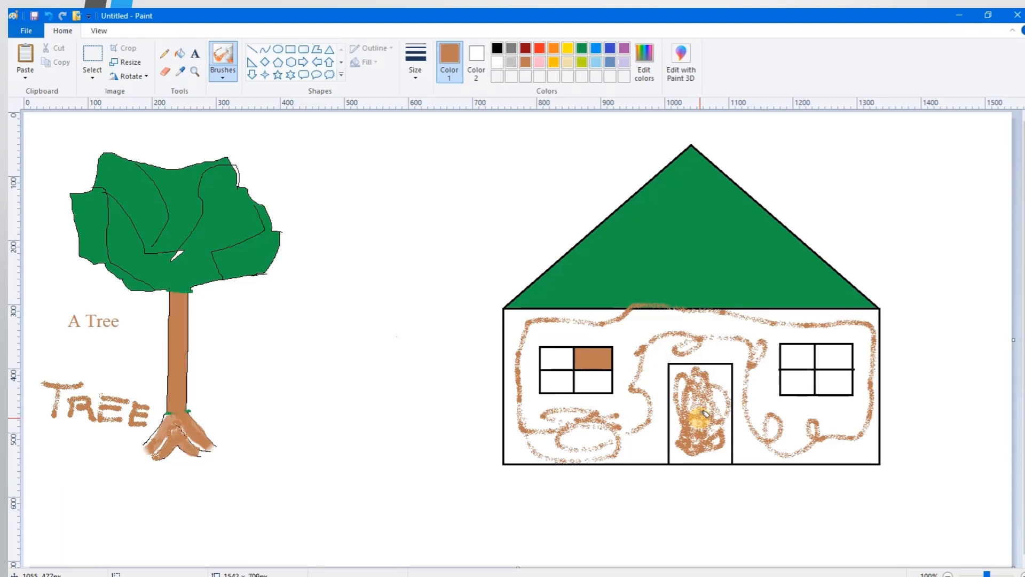
Draw two brown cloud callouts, about 325 × 142 px between the tree and the roof and about 267 × 107 px right of the roof
{"action": "left_click", "coordinate": [232, 60]}
{"action": "left_click", "coordinate": [303, 62]}
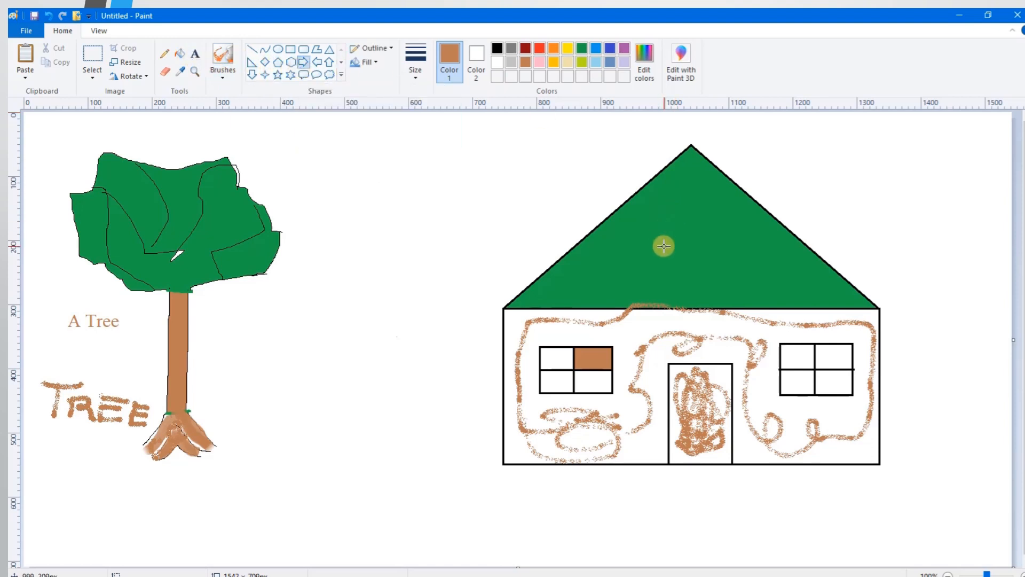
{"action": "left_click", "coordinate": [330, 75]}
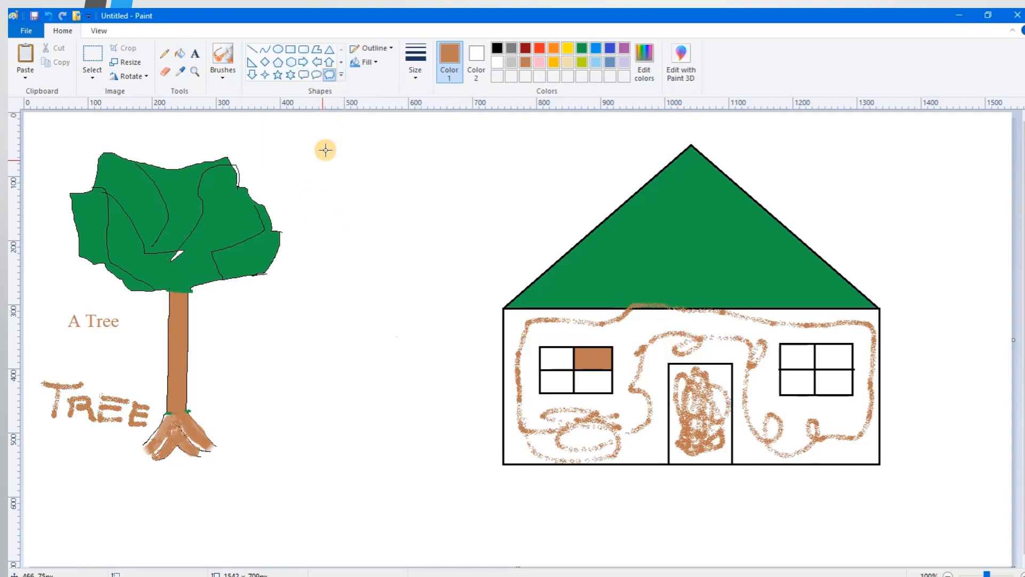
{"action": "left_click_drag", "start_coordinate": [327, 135], "coordinate": [535, 224]}
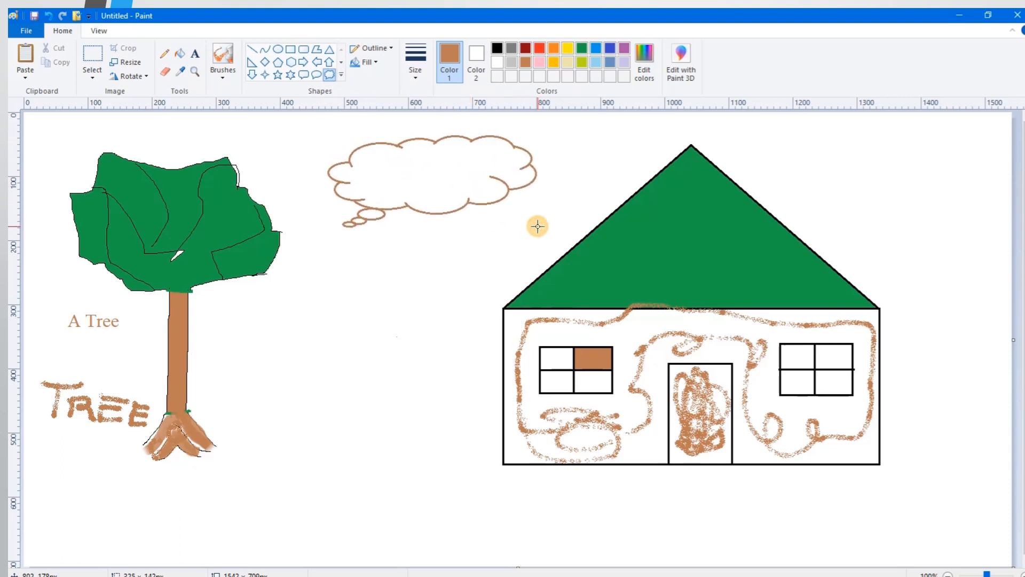
{"action": "left_click_drag", "start_coordinate": [813, 146], "coordinate": [985, 214]}
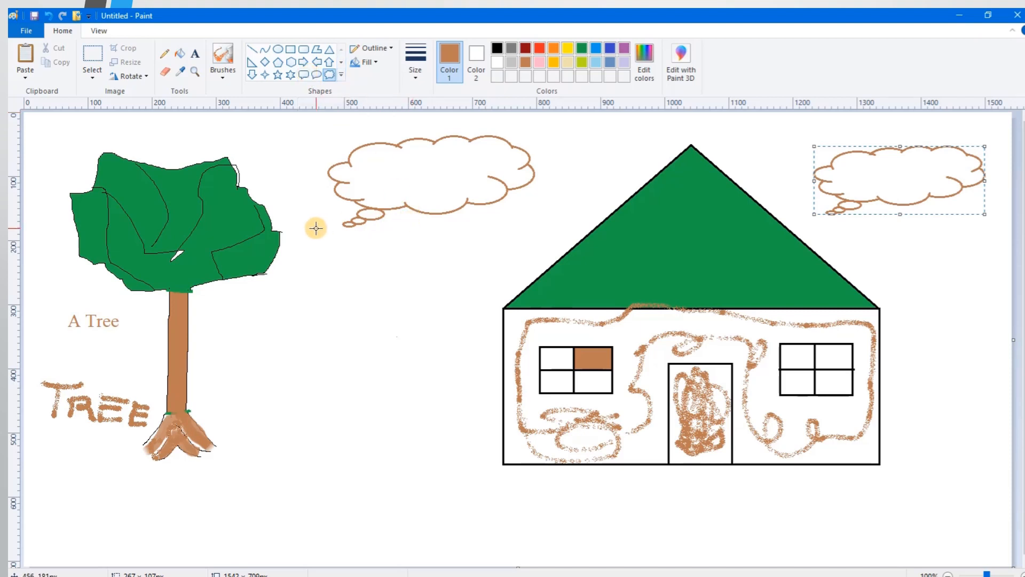
{"action": "left_click", "coordinate": [341, 80]}
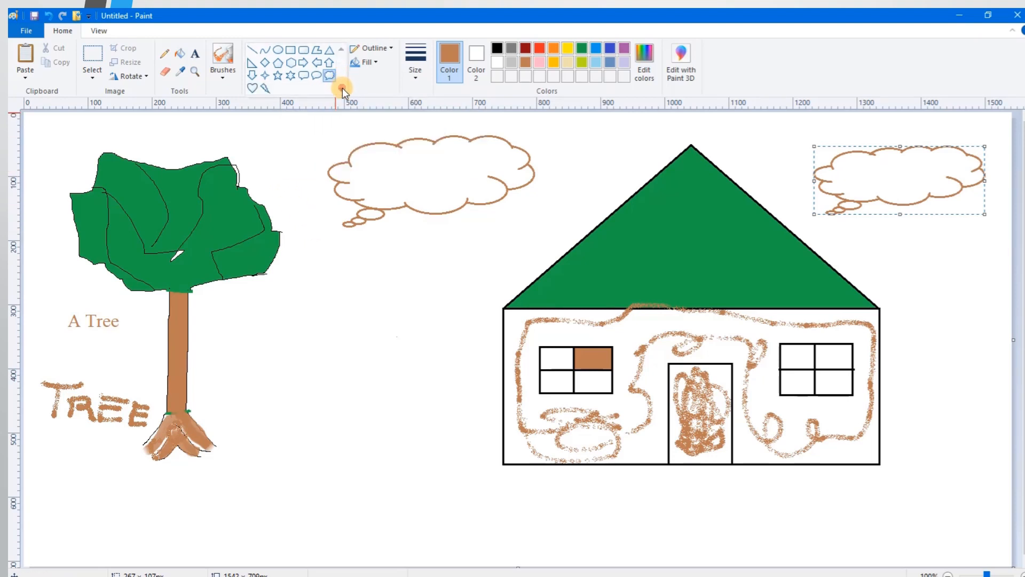
{"action": "left_click", "coordinate": [342, 49]}
{"action": "left_click", "coordinate": [341, 49]}
Save the picture as a PNG named Paint 2 in the AJA TUTORIAL folder on the Desktop
{"action": "left_click", "coordinate": [27, 33]}
{"action": "mouse_move", "coordinate": [53, 133]}
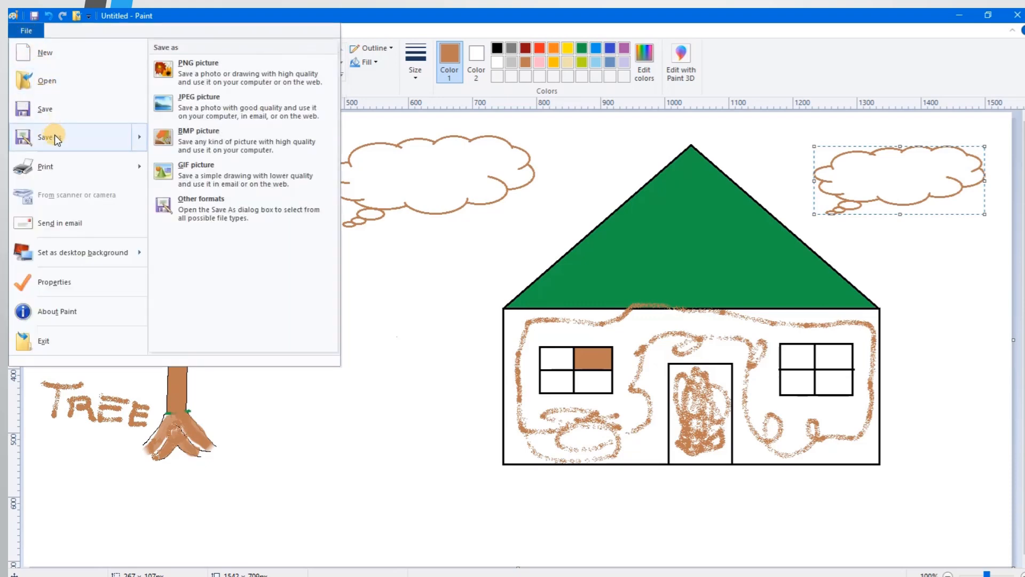
{"action": "left_click", "coordinate": [55, 137]}
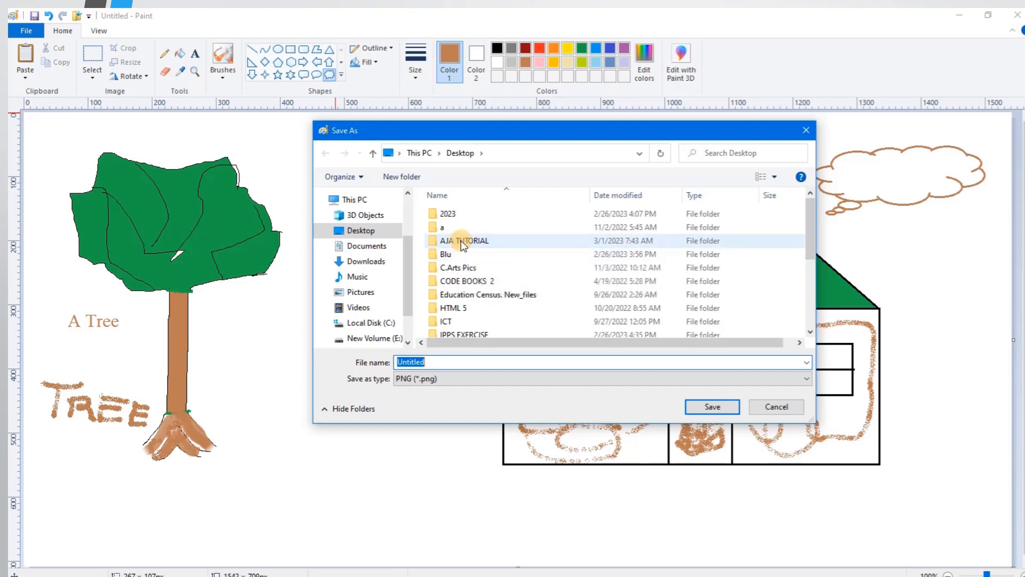
{"action": "left_click", "coordinate": [345, 236]}
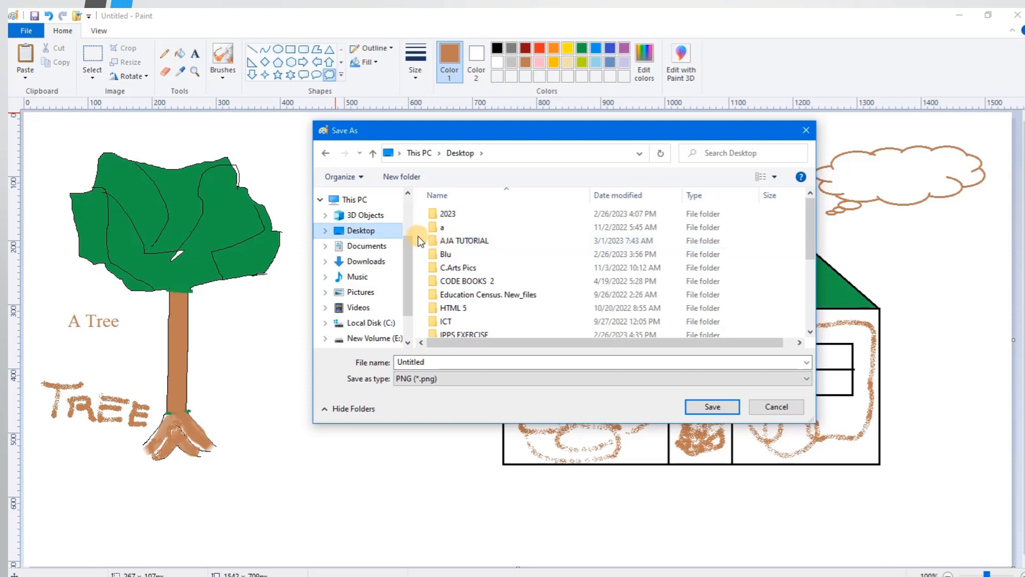
{"action": "double_click", "coordinate": [464, 242]}
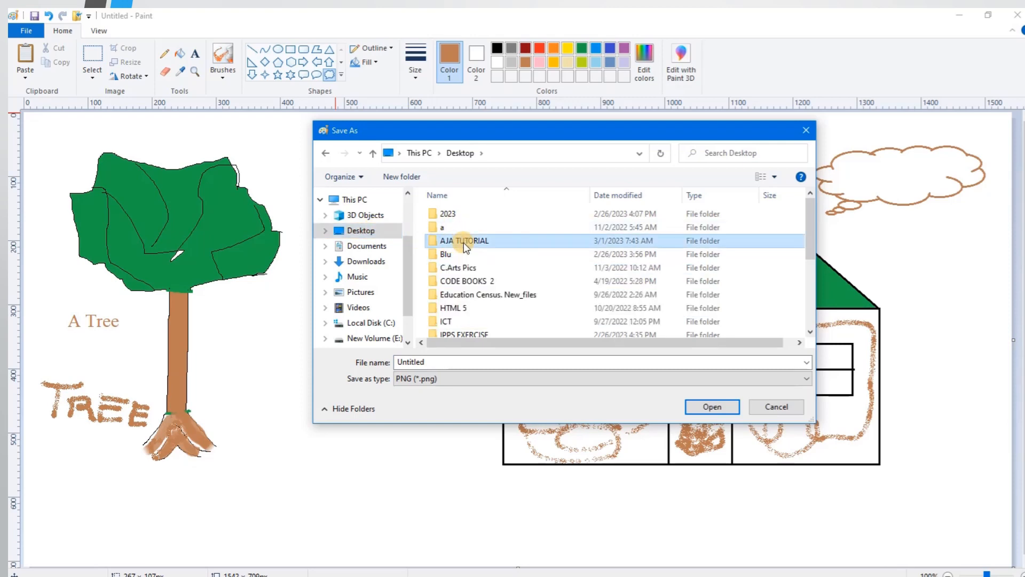
{"action": "left_click", "coordinate": [433, 361]}
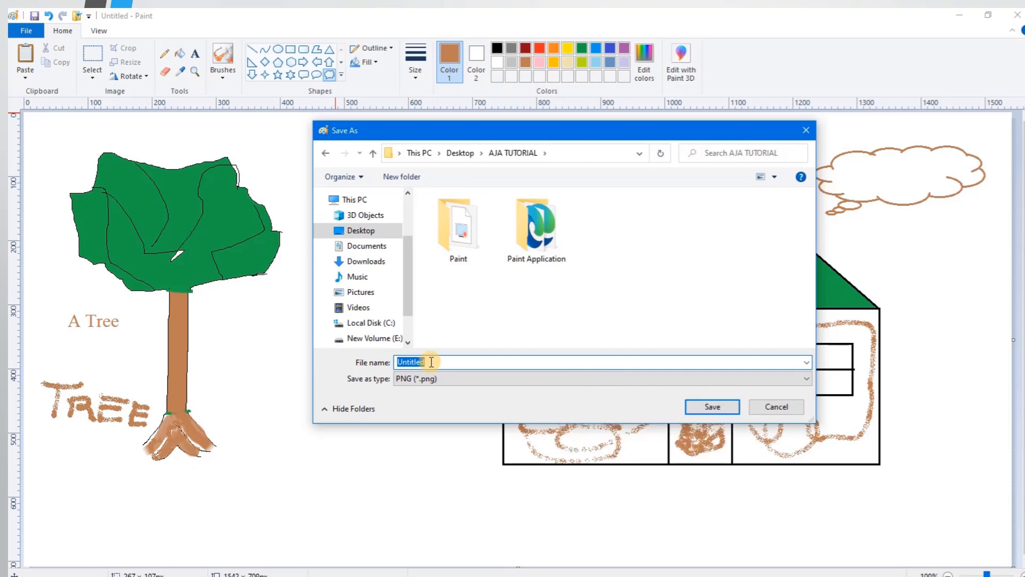
{"action": "type", "text": "Pai"}
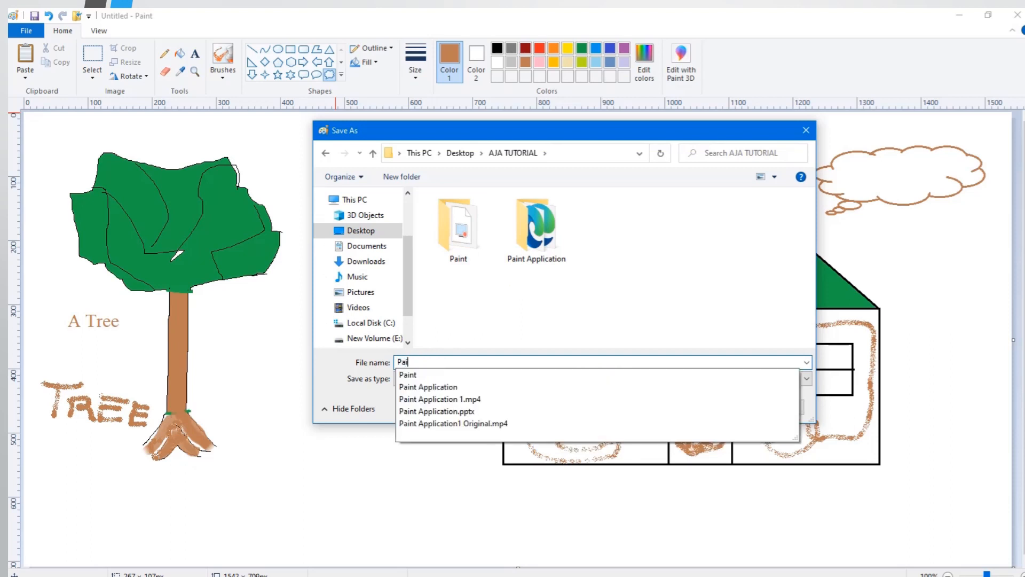
{"action": "type", "text": "nt 2"}
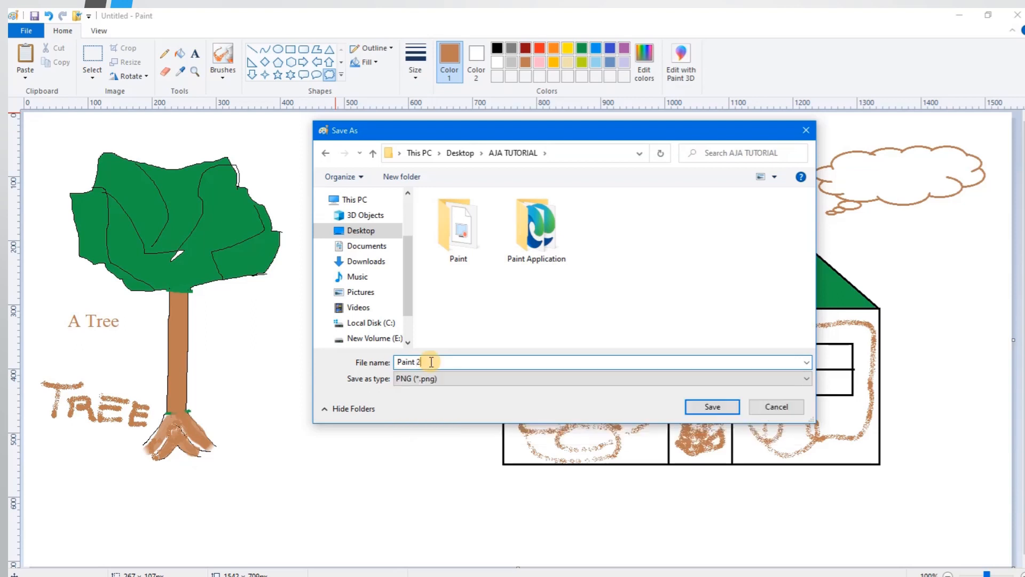
{"action": "left_click", "coordinate": [715, 406]}
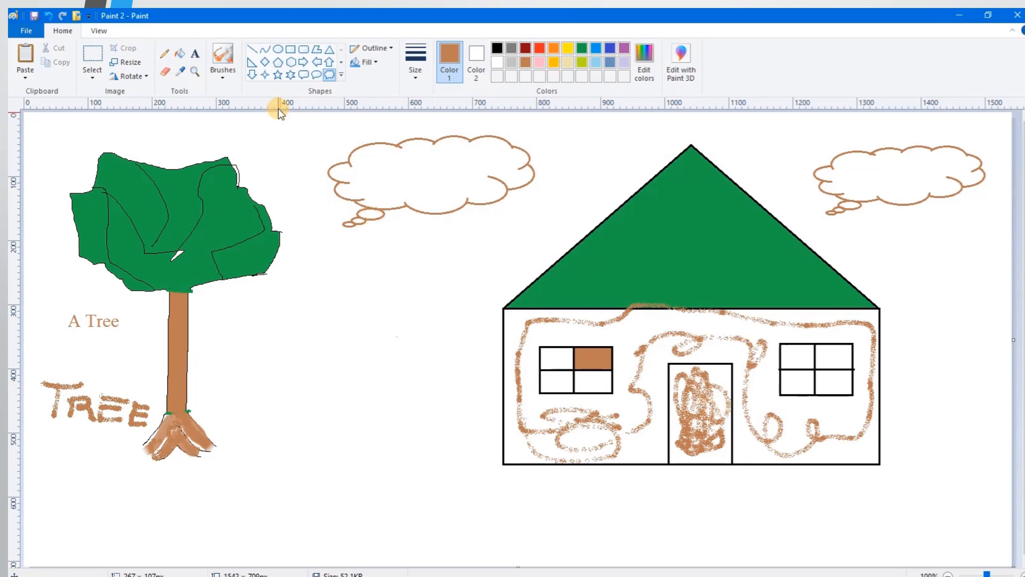
Draw a brown rounded rectangular callout about 293 × 212 px between the trunk and the house, and save the changes to the picture
{"action": "left_click", "coordinate": [303, 75]}
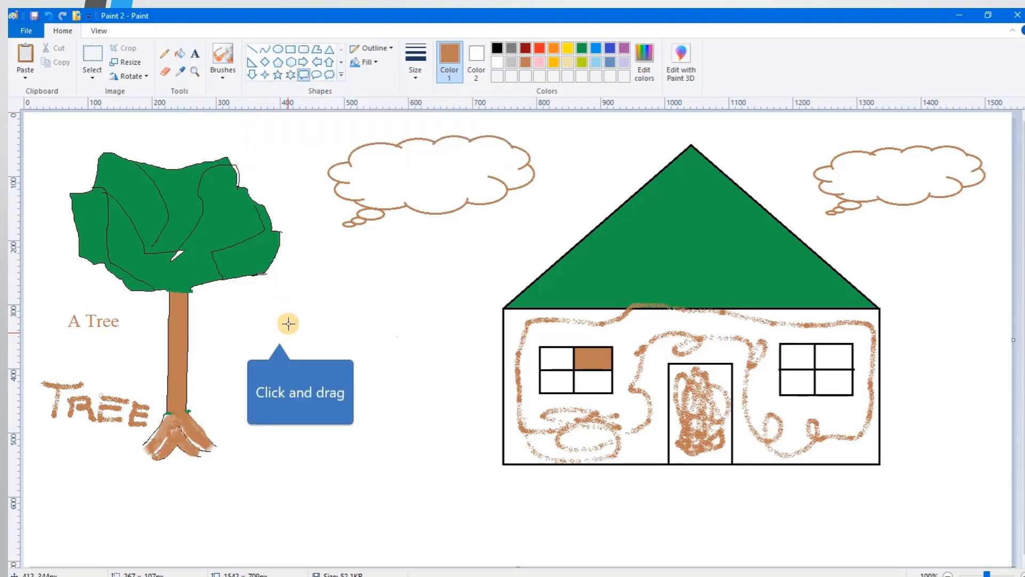
{"action": "left_click_drag", "start_coordinate": [279, 334], "coordinate": [467, 469]}
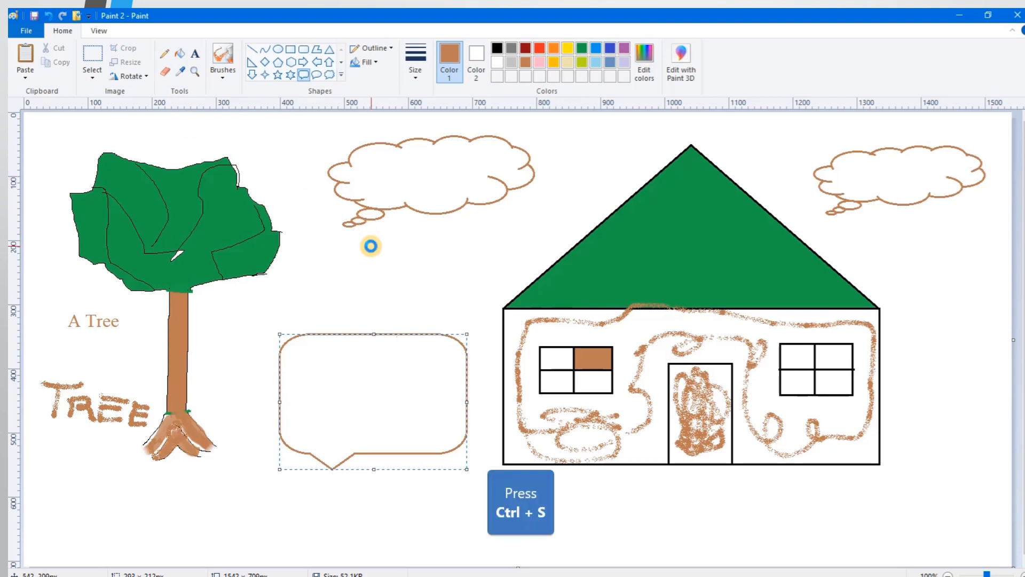
{"action": "key", "text": "ctrl+s"}
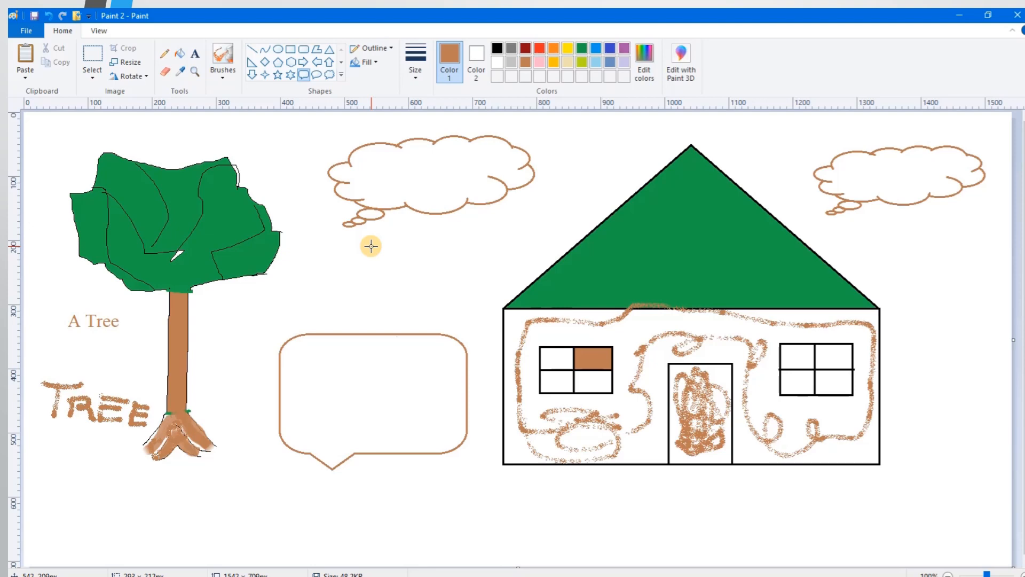
{"action": "left_click", "coordinate": [26, 30]}
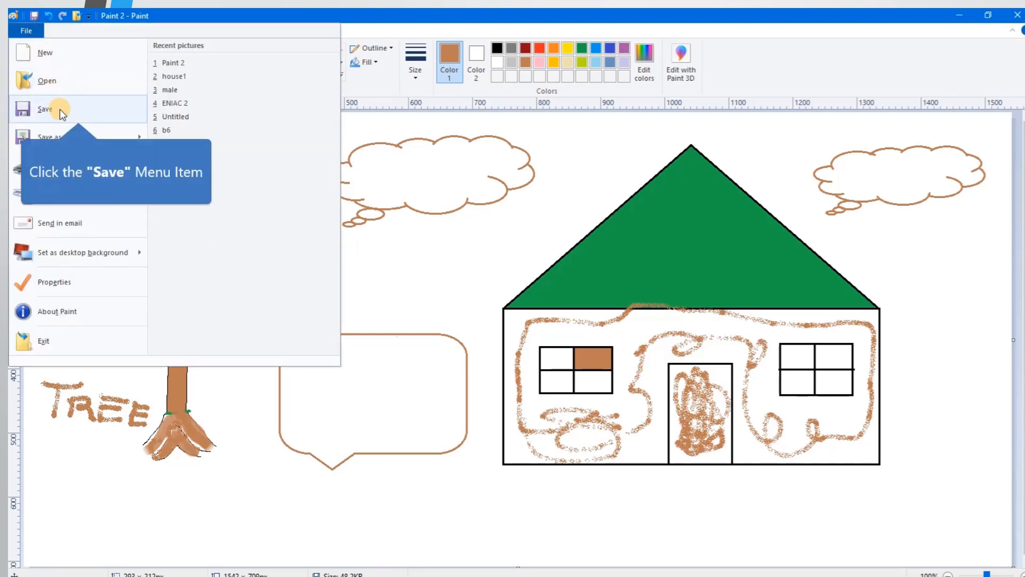
{"action": "left_click", "coordinate": [45, 109]}
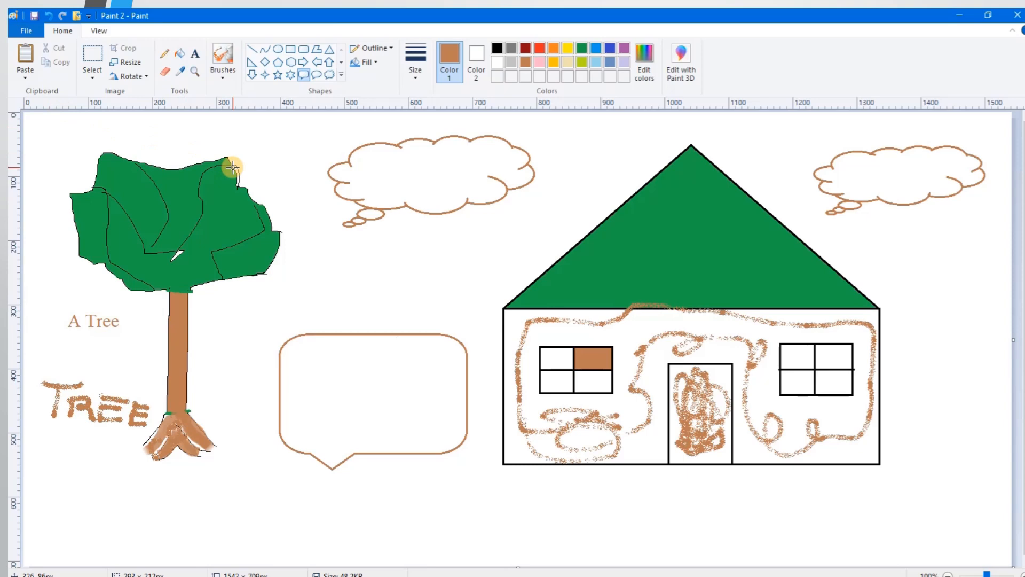